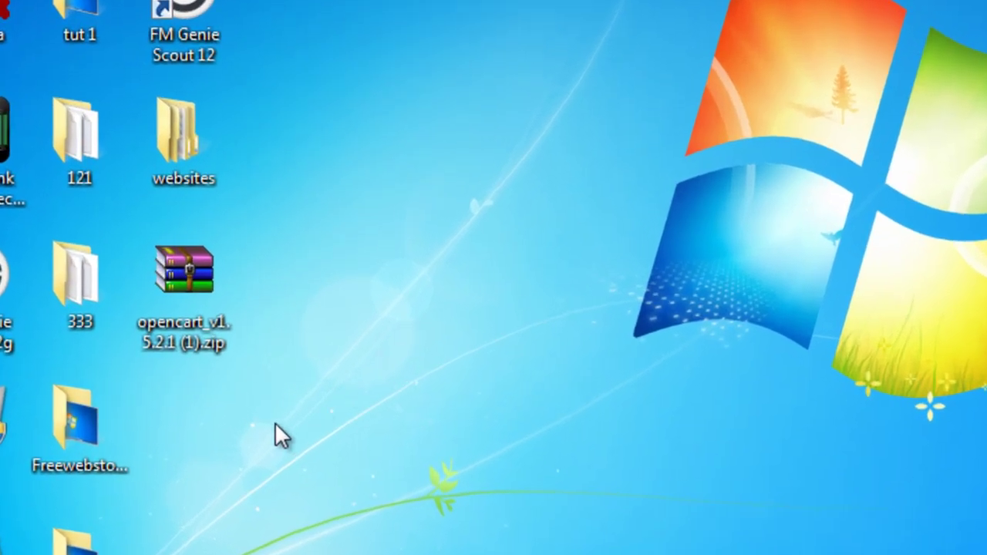
Bring Gmail forward and follow the Control Panel URL in the Hosting Account Installed email
{"action": "left_click", "coordinate": [195, 280]}
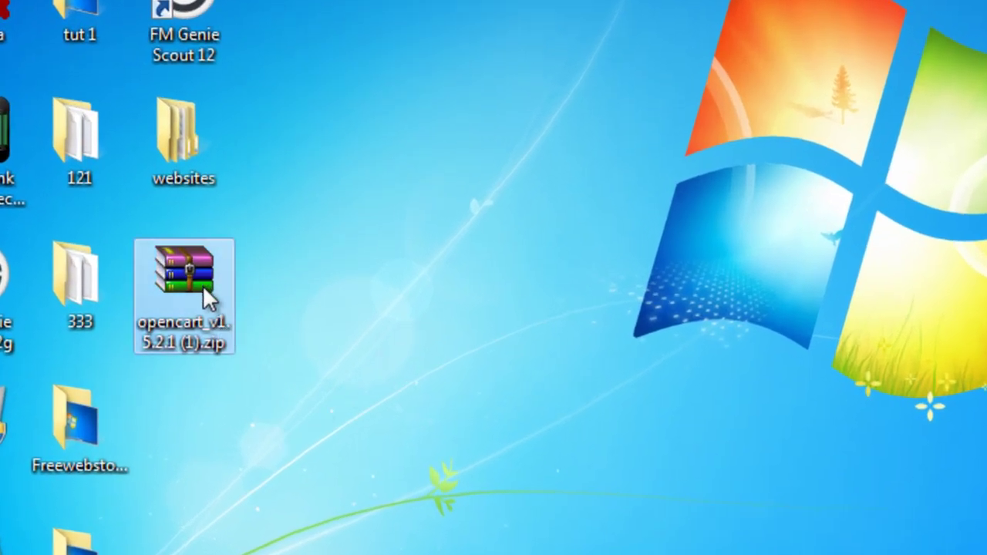
{"action": "left_click", "coordinate": [526, 254]}
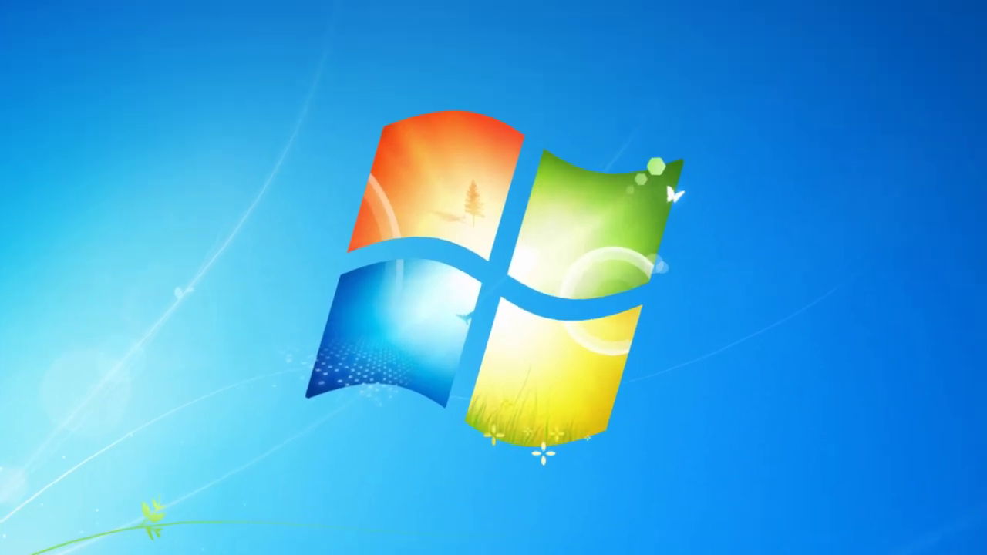
{"action": "mouse_move", "coordinate": [155, 540]}
{"action": "left_click", "coordinate": [92, 494]}
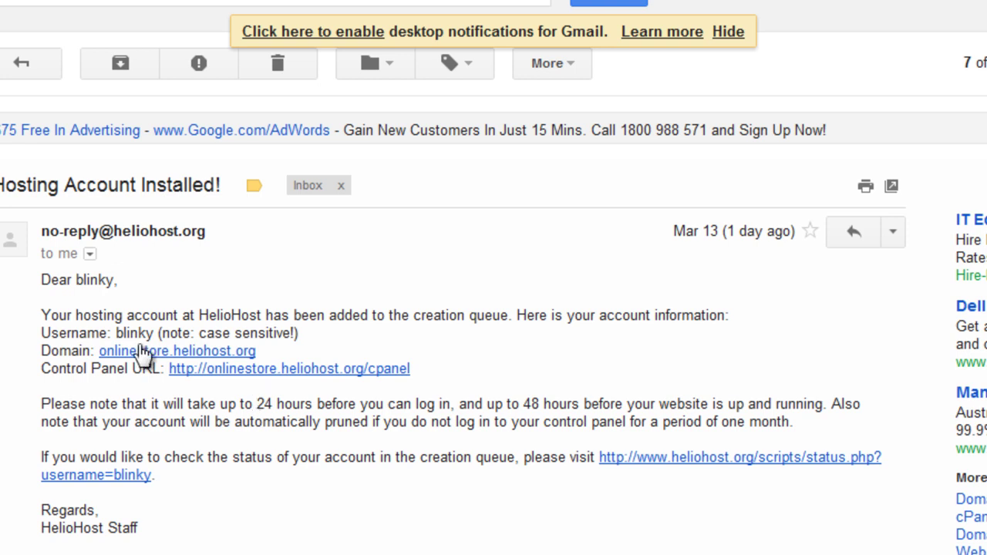
{"action": "left_click", "coordinate": [330, 376]}
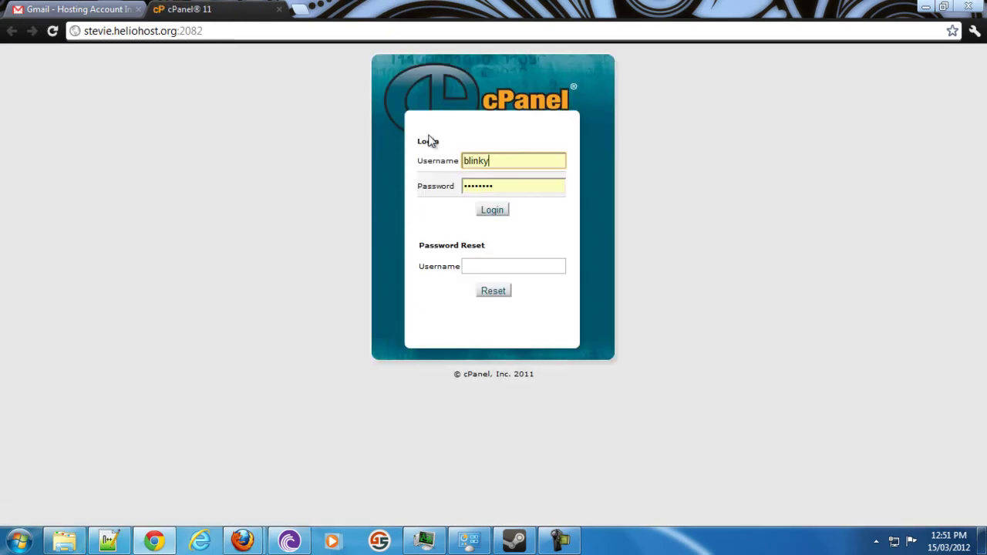
Log in to cPanel and launch File Manager from the Files section
{"action": "left_click", "coordinate": [494, 213]}
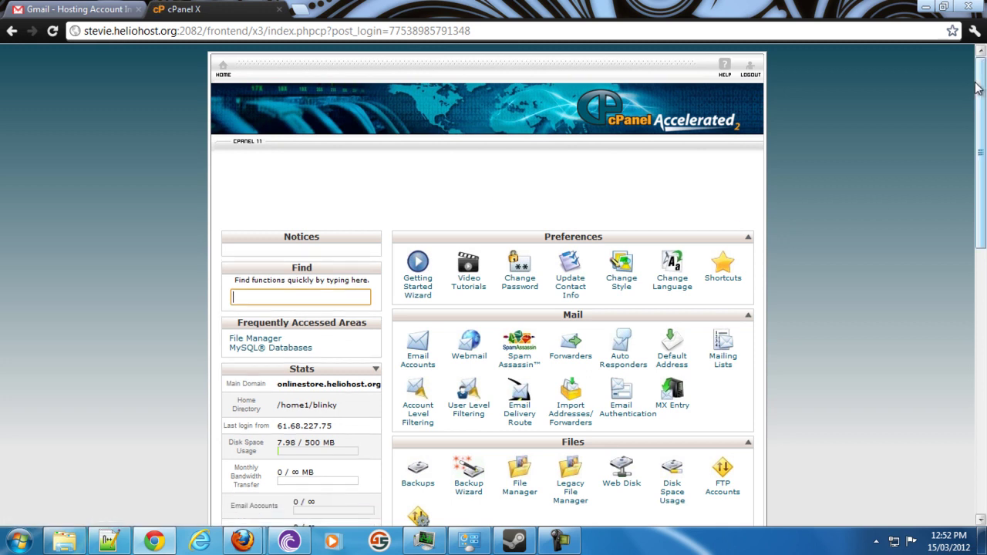
{"action": "scroll", "coordinate": [980, 105], "scroll_direction": "down", "scroll_amount": 2}
{"action": "left_click_drag", "start_coordinate": [980, 105], "coordinate": [974, 170]}
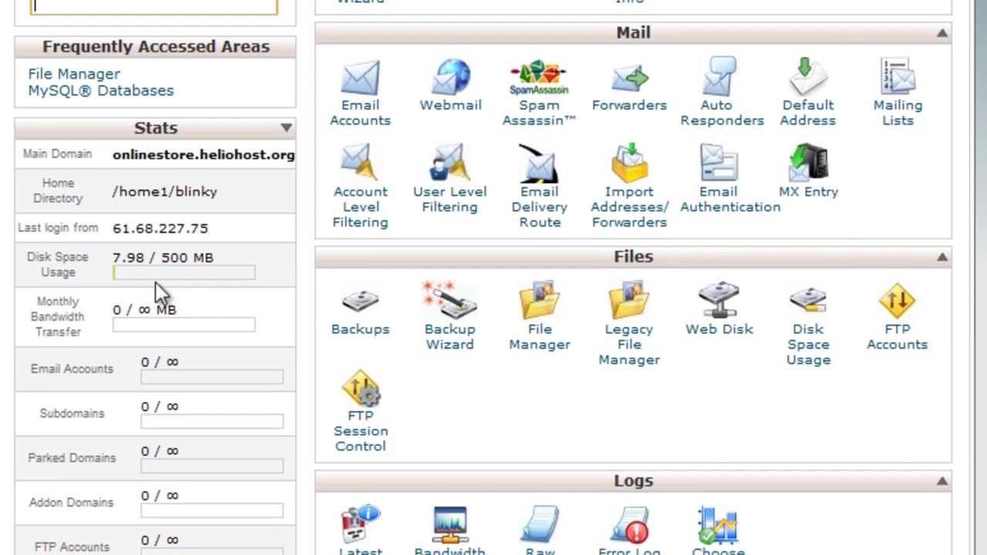
{"action": "mouse_move", "coordinate": [142, 270]}
{"action": "left_click_drag", "start_coordinate": [215, 257], "coordinate": [161, 258]}
{"action": "left_click", "coordinate": [193, 258]}
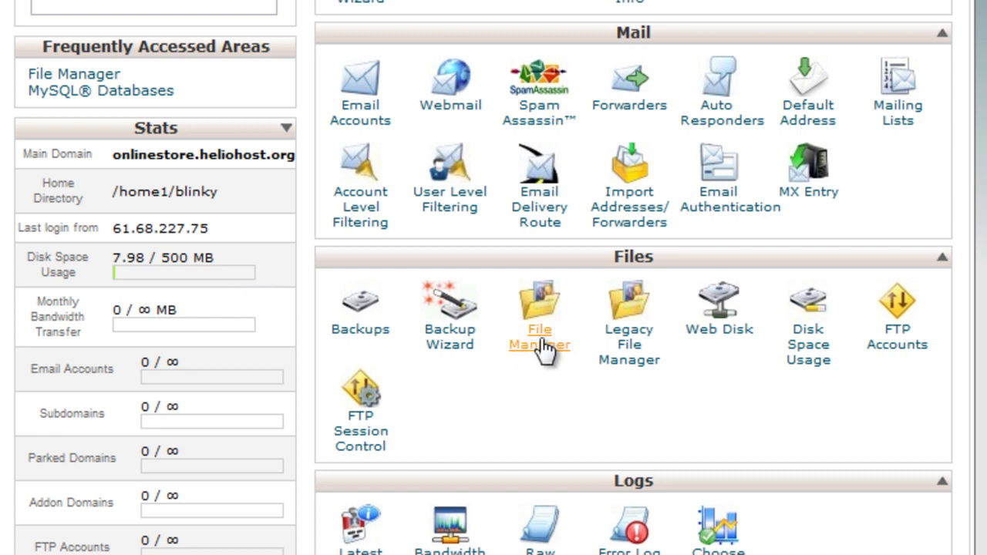
{"action": "left_click", "coordinate": [542, 346]}
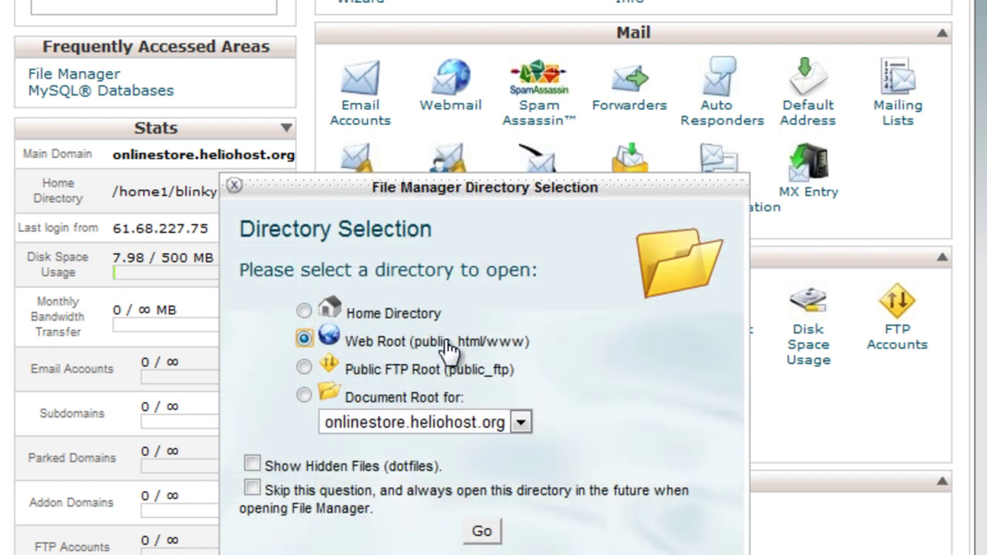
Open File Manager at Web Root (public_html) for onlinestore.heliohost.org
{"action": "left_click", "coordinate": [521, 422]}
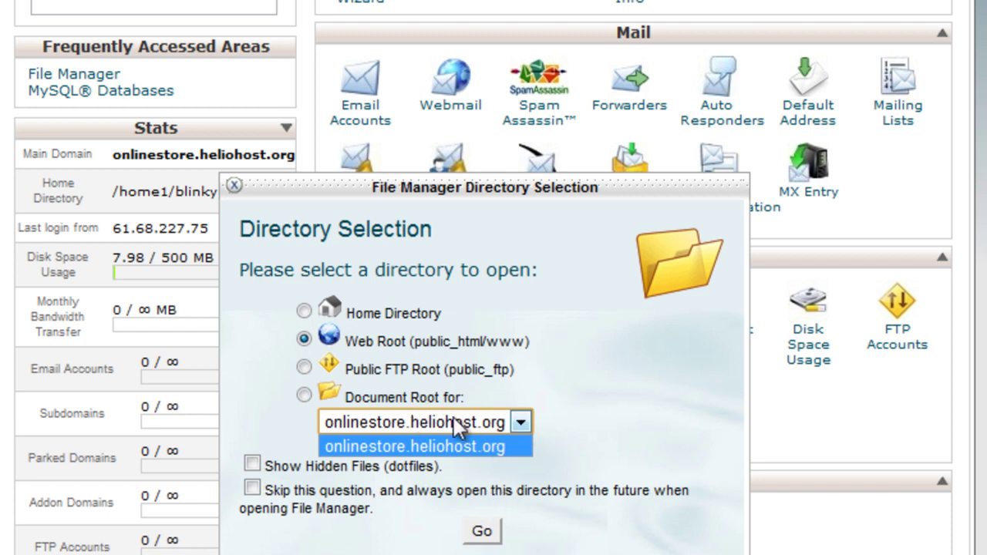
{"action": "left_click", "coordinate": [522, 424]}
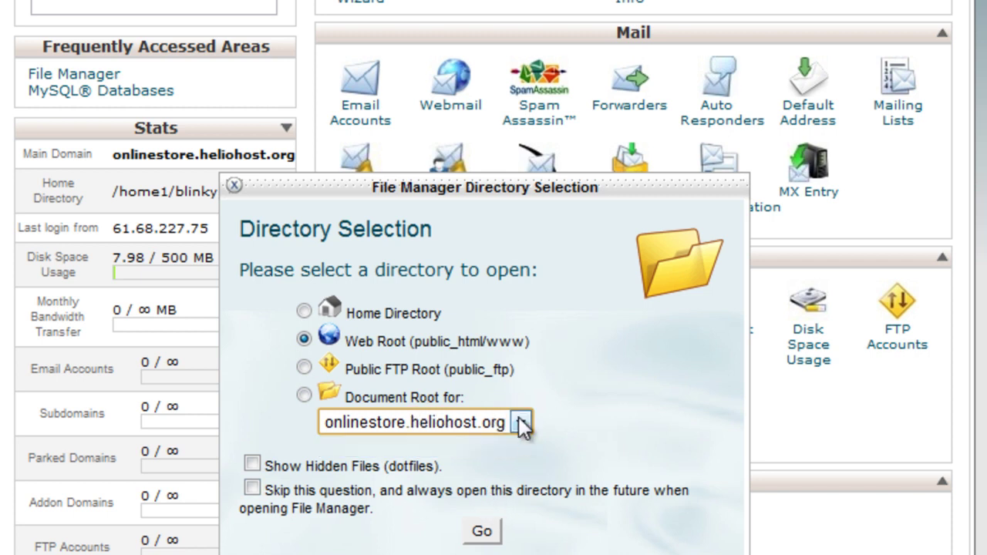
{"action": "left_click", "coordinate": [518, 420]}
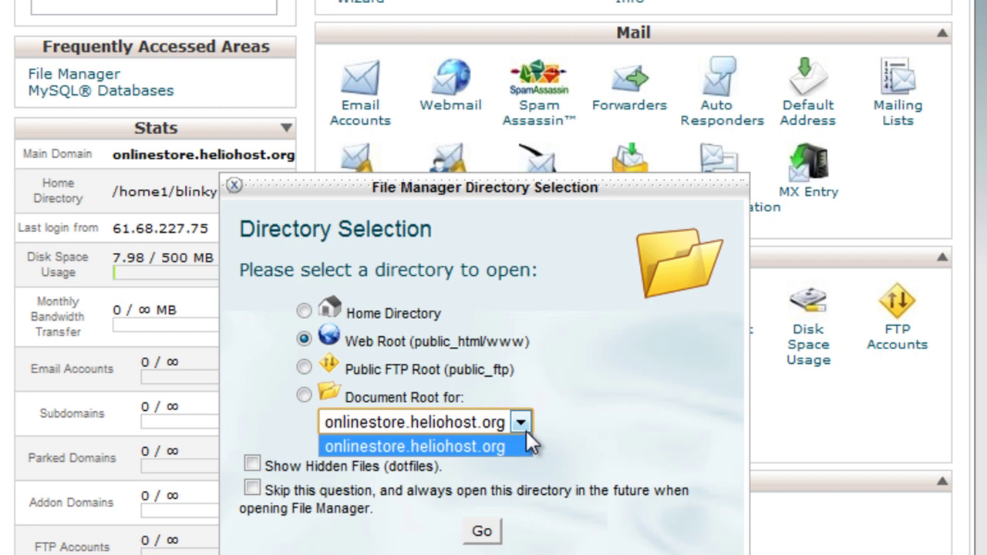
{"action": "left_click", "coordinate": [521, 422]}
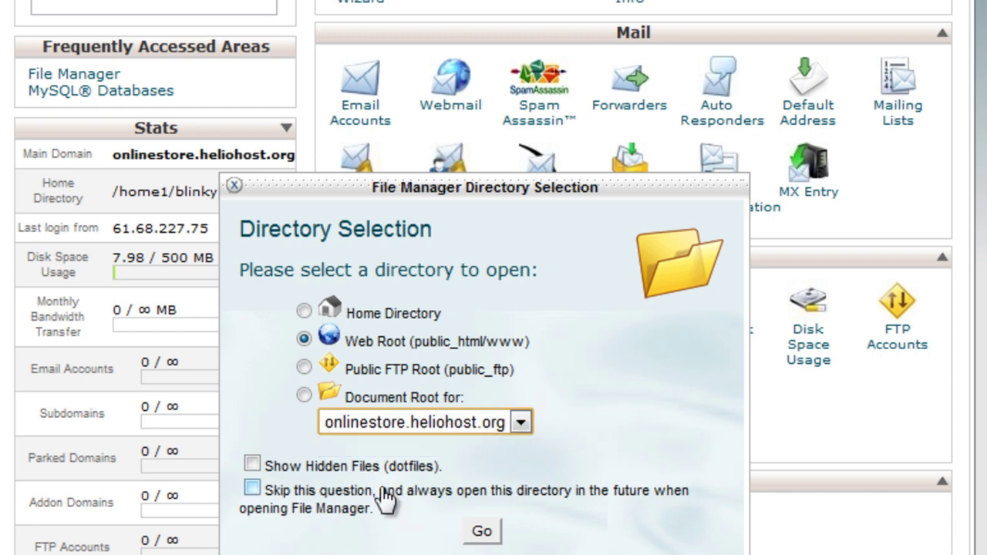
{"action": "left_click", "coordinate": [482, 531]}
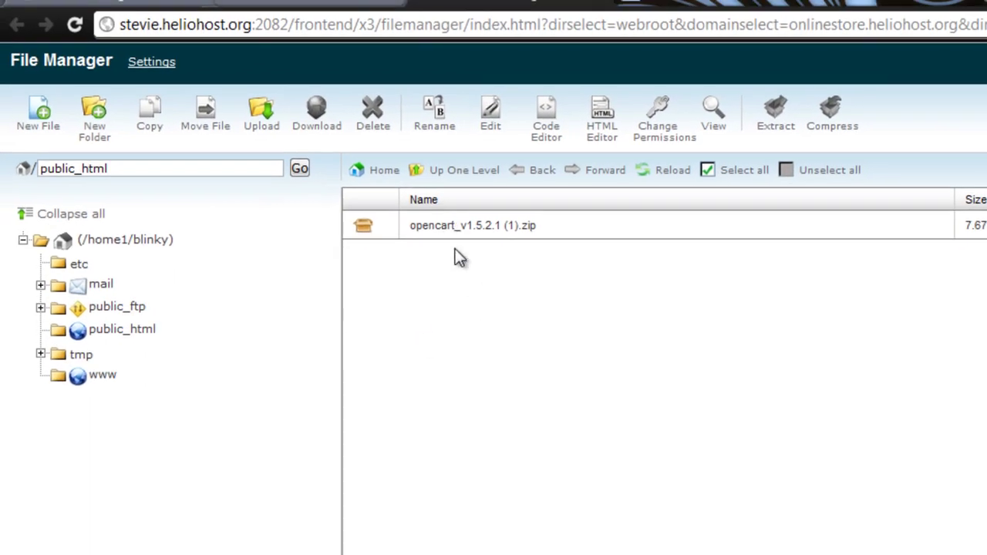
{"action": "left_click", "coordinate": [512, 233]}
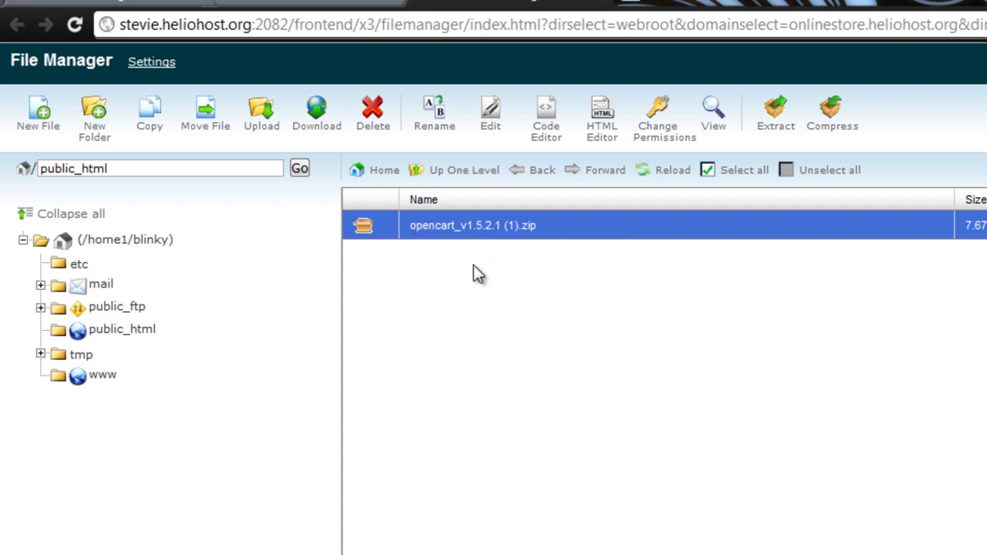
{"action": "left_click", "coordinate": [262, 127]}
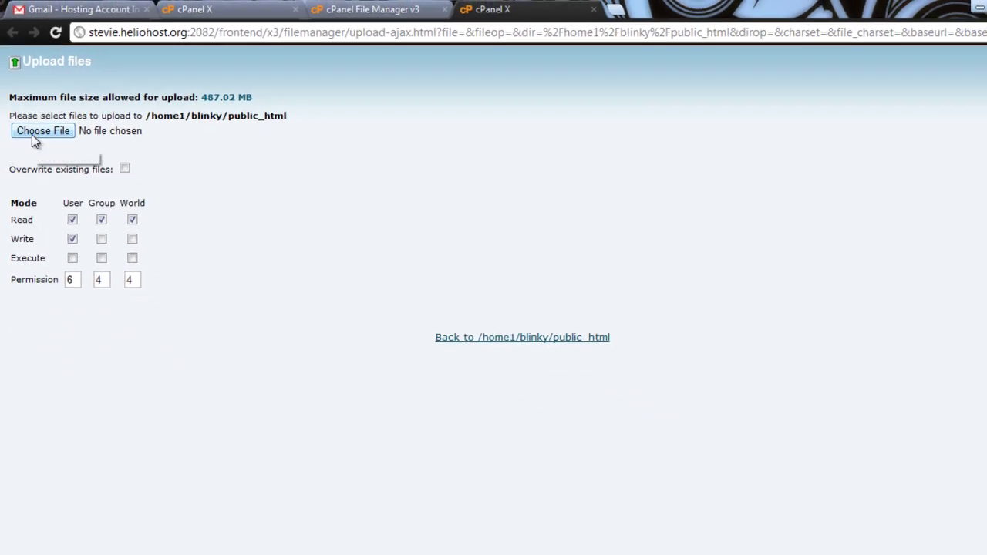
{"action": "left_click", "coordinate": [40, 131]}
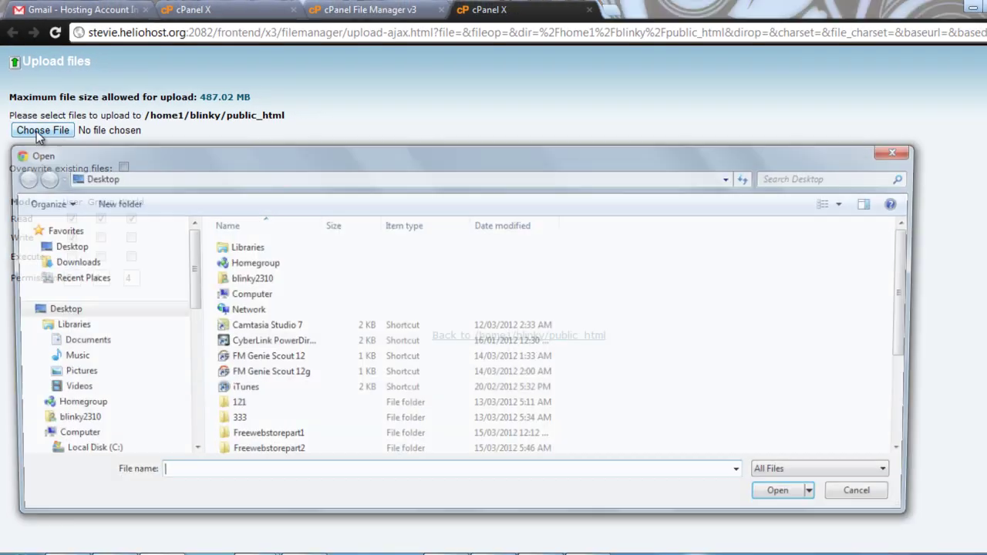
{"action": "left_click_drag", "start_coordinate": [912, 277], "coordinate": [912, 364]}
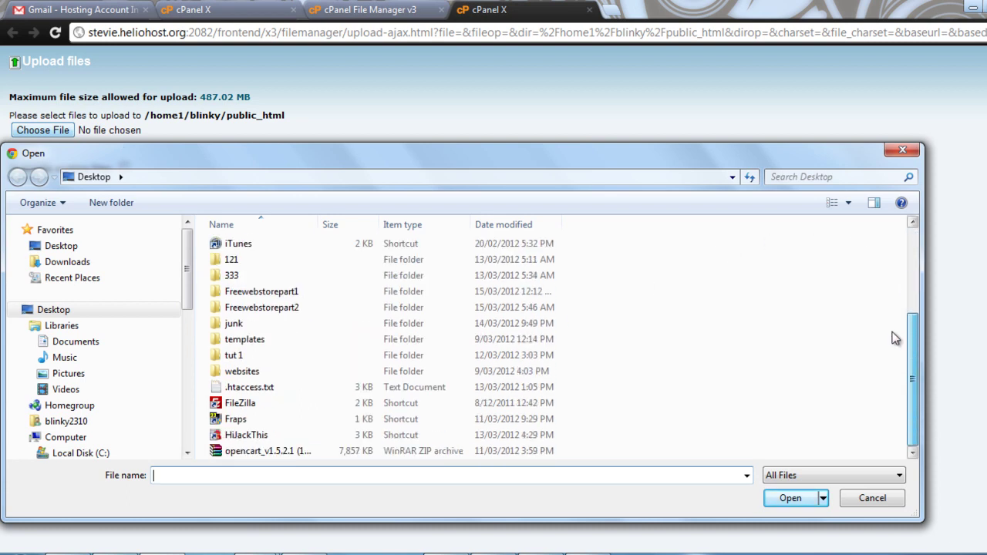
{"action": "left_click", "coordinate": [351, 451]}
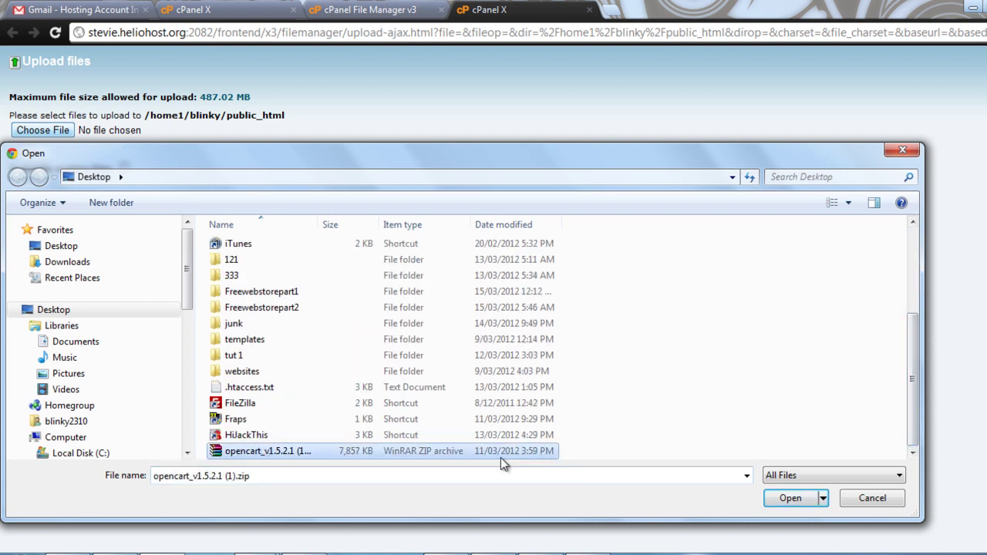
{"action": "left_click", "coordinate": [872, 498]}
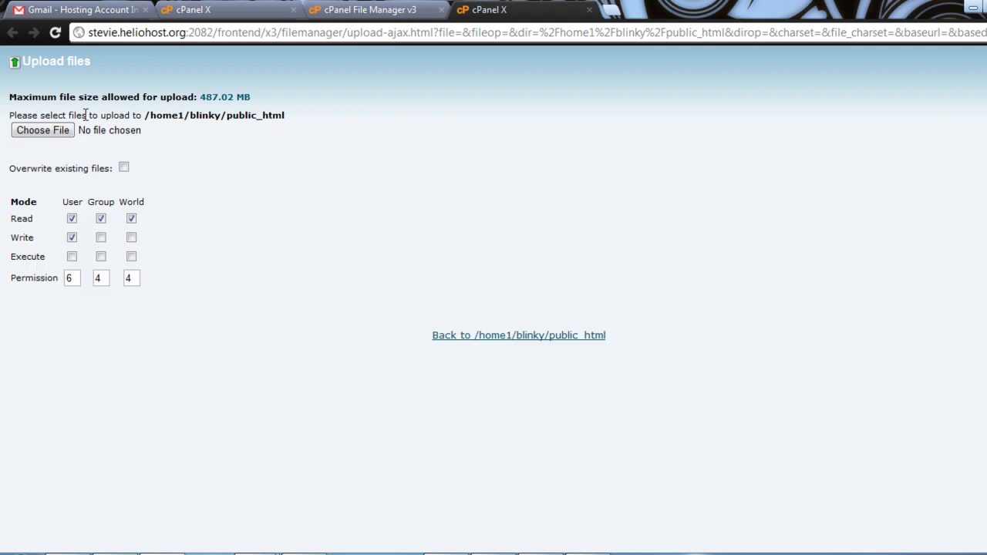
{"action": "left_click", "coordinate": [589, 10]}
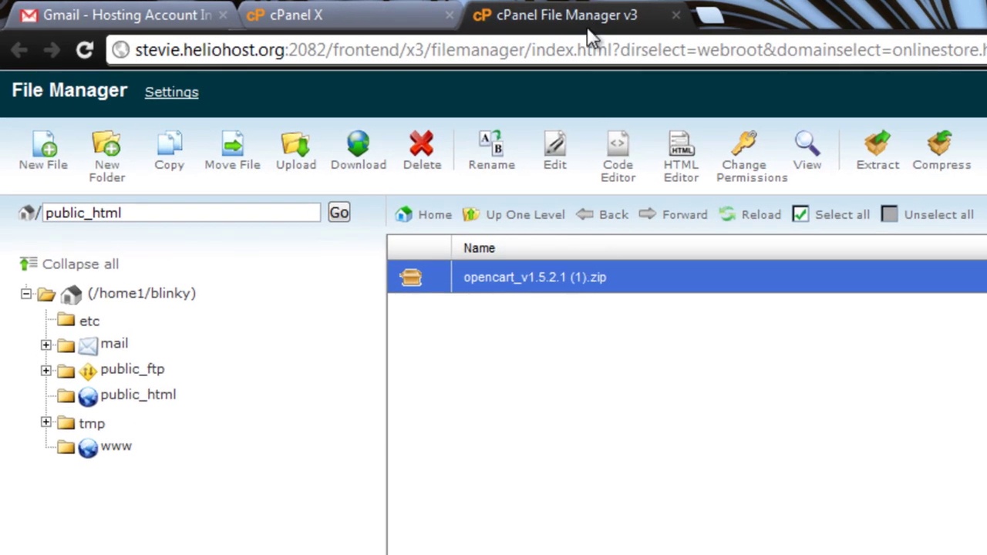
Extract opencart_v1.5.2.1 (1).zip into /public_html
{"action": "left_click", "coordinate": [558, 275]}
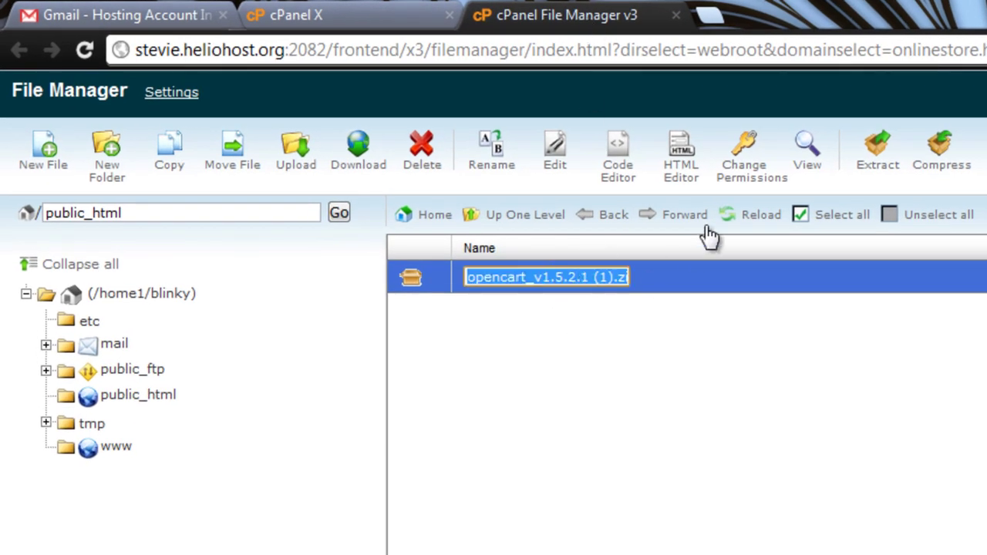
{"action": "left_click", "coordinate": [418, 291]}
{"action": "left_click", "coordinate": [435, 287]}
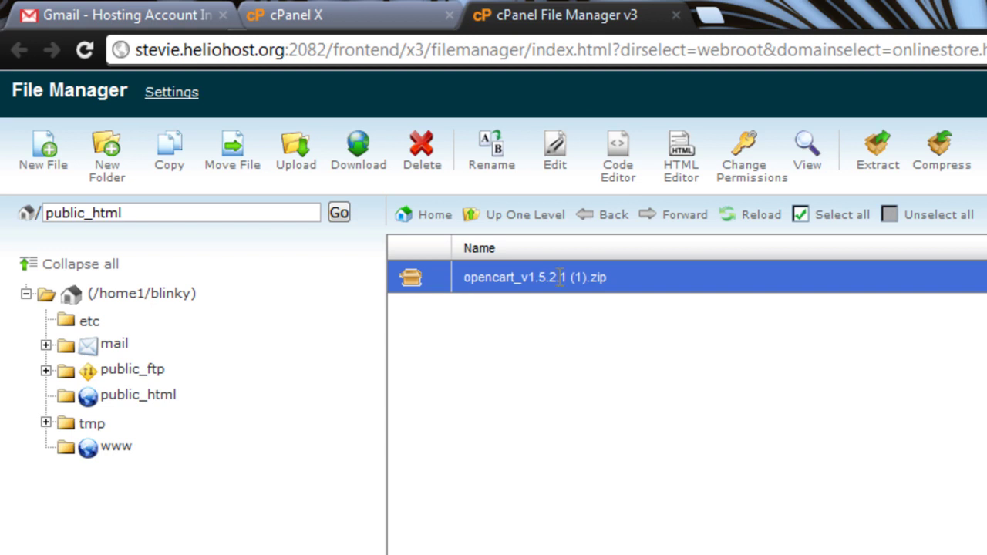
{"action": "left_click", "coordinate": [744, 223]}
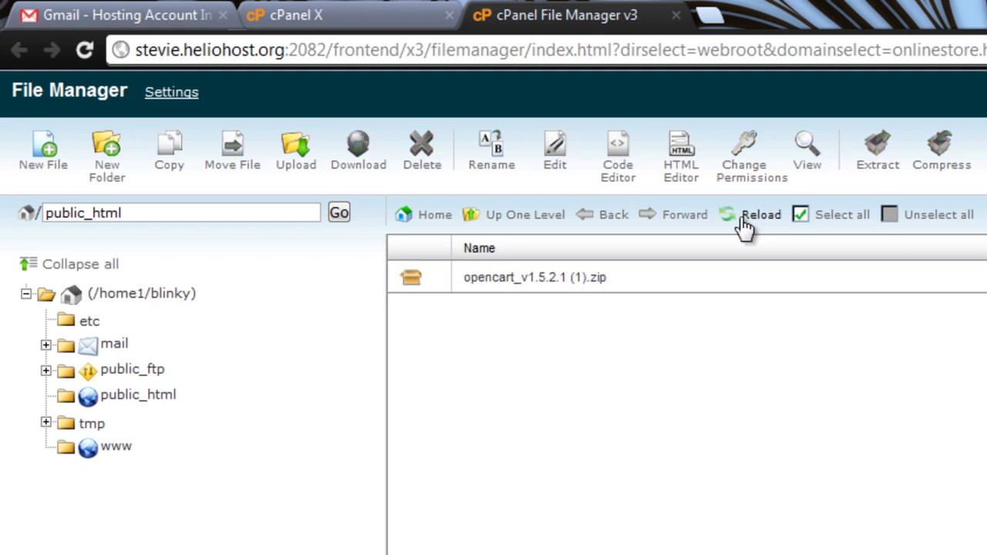
{"action": "left_click", "coordinate": [686, 284]}
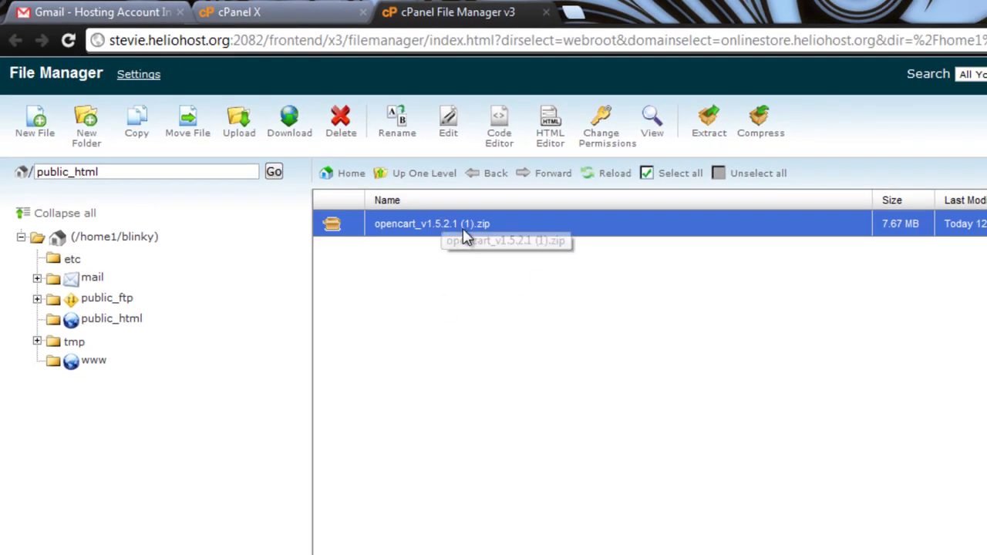
{"action": "left_click", "coordinate": [710, 137]}
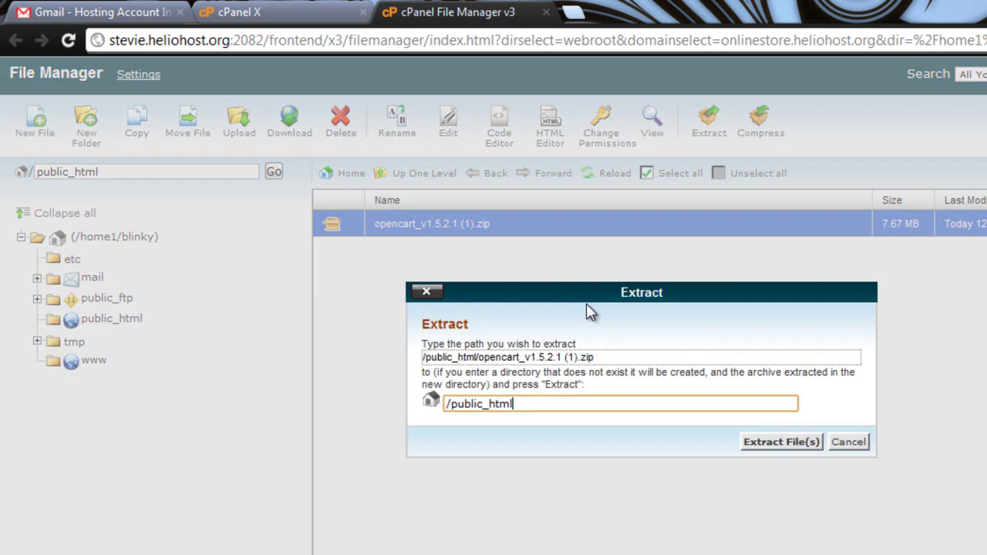
{"action": "left_click", "coordinate": [765, 444]}
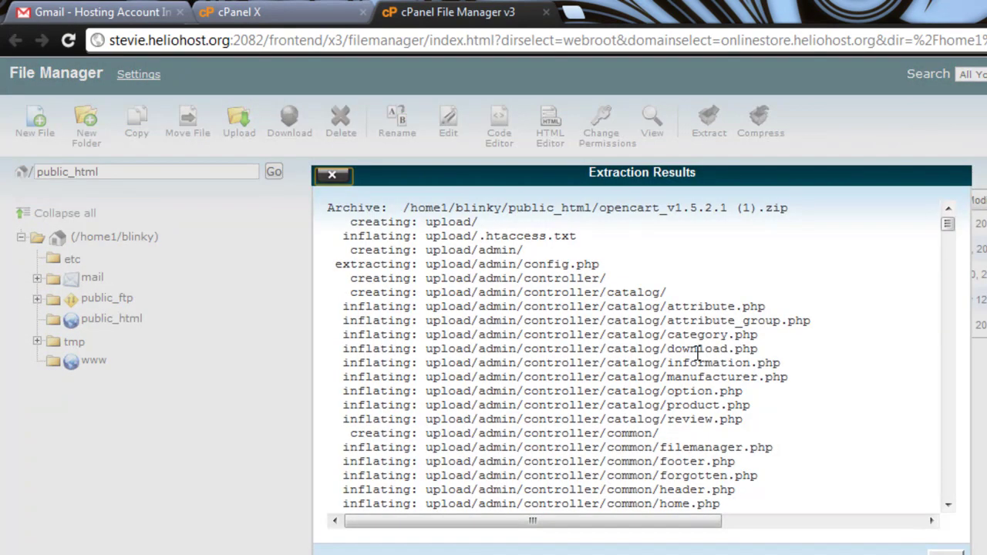
{"action": "left_click", "coordinate": [946, 552]}
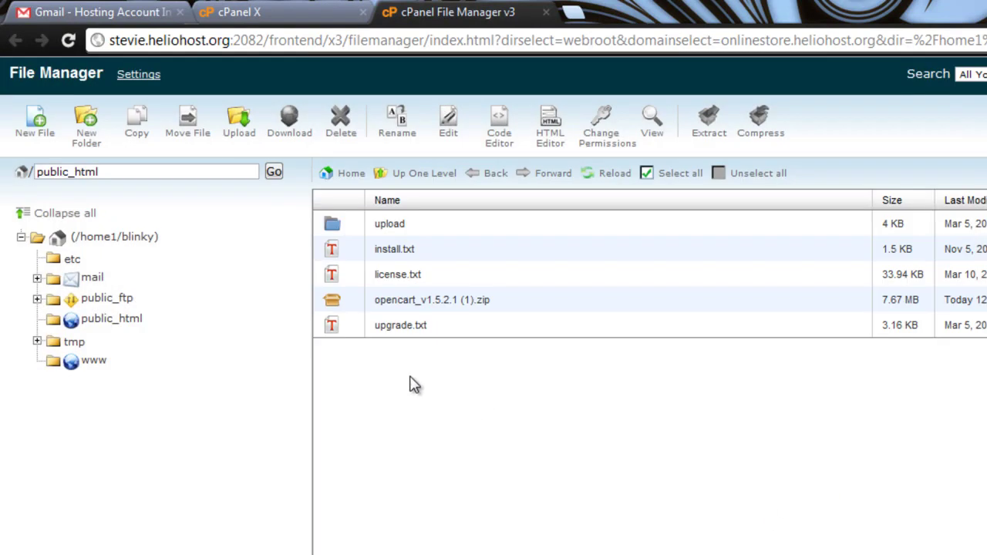
Move every item from the upload folder into /public_html and view public_html
{"action": "left_click", "coordinate": [394, 224]}
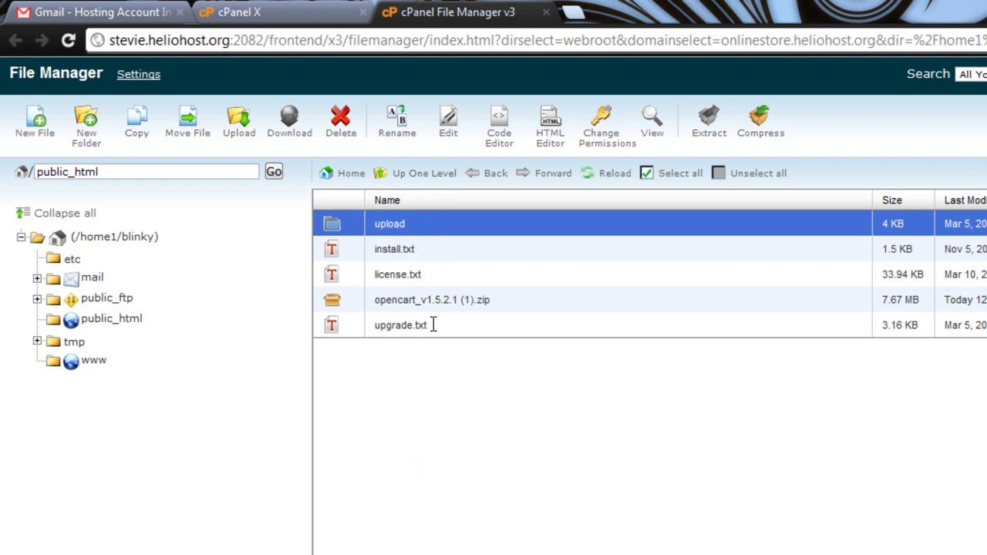
{"action": "double_click", "coordinate": [353, 227]}
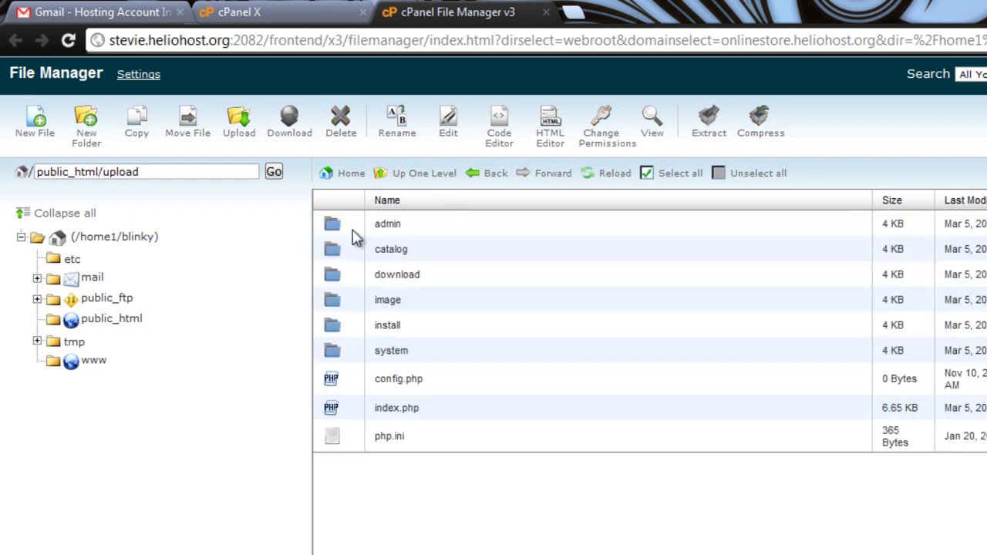
{"action": "left_click", "coordinate": [413, 229]}
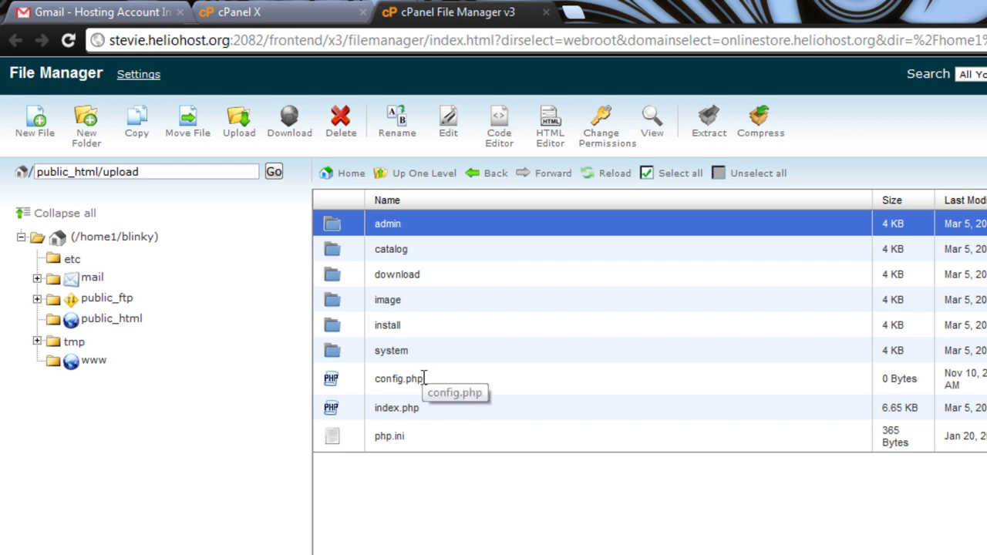
{"action": "left_click", "coordinate": [439, 447], "text": "shift"}
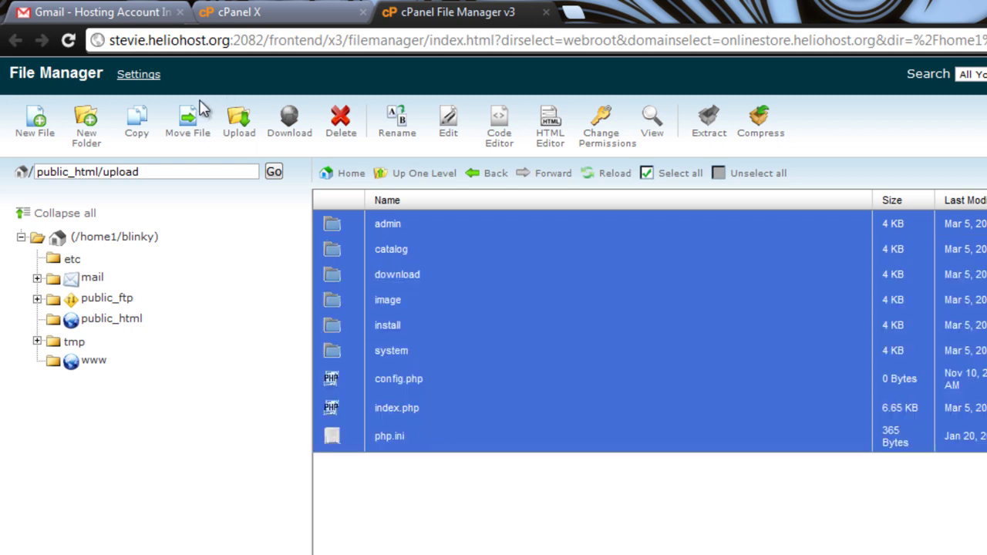
{"action": "left_click", "coordinate": [193, 123]}
{"action": "left_click", "coordinate": [567, 496]}
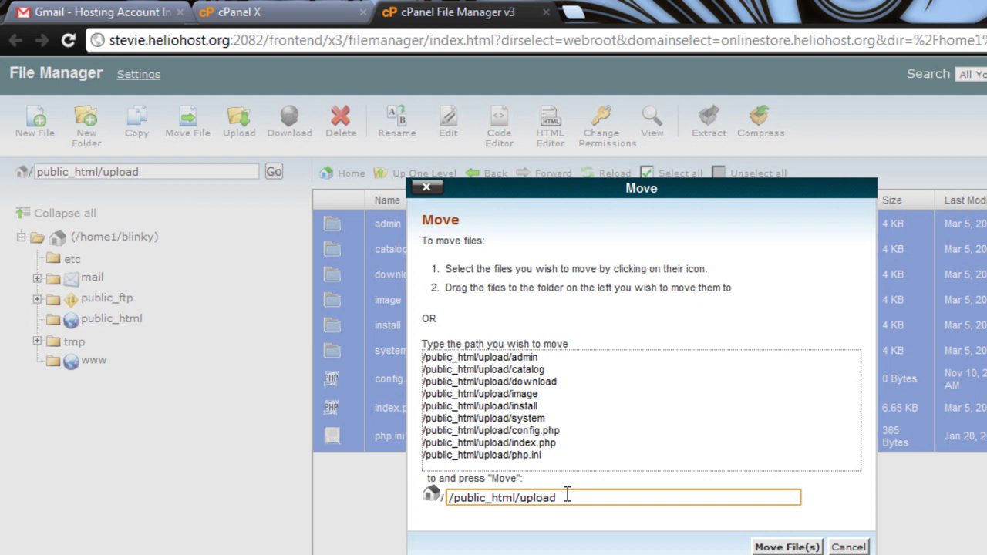
{"action": "key", "text": "BackSpace"}
{"action": "key", "text": "BackSpace"}
{"action": "key", "text": "BackSpace"}
{"action": "left_click", "coordinate": [788, 547]}
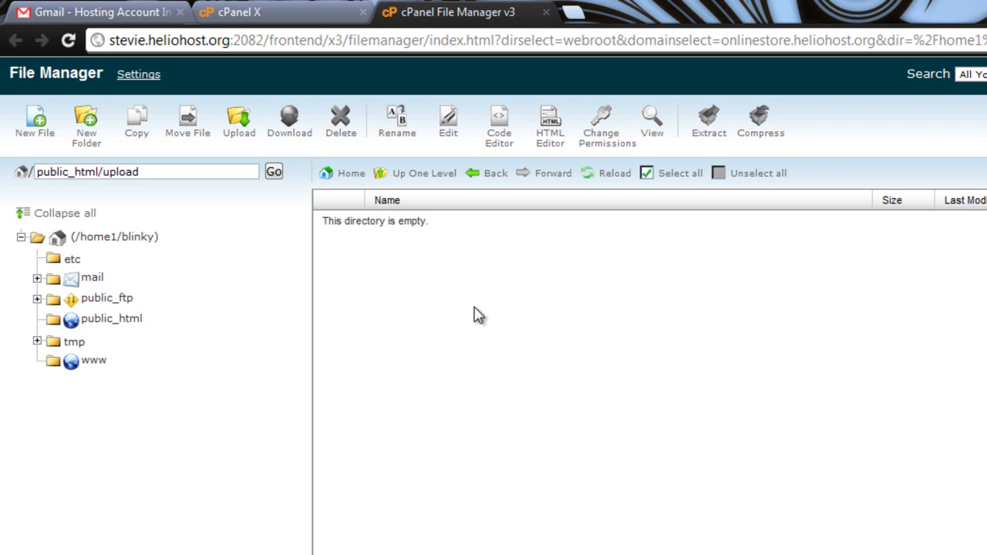
{"action": "left_click", "coordinate": [415, 182]}
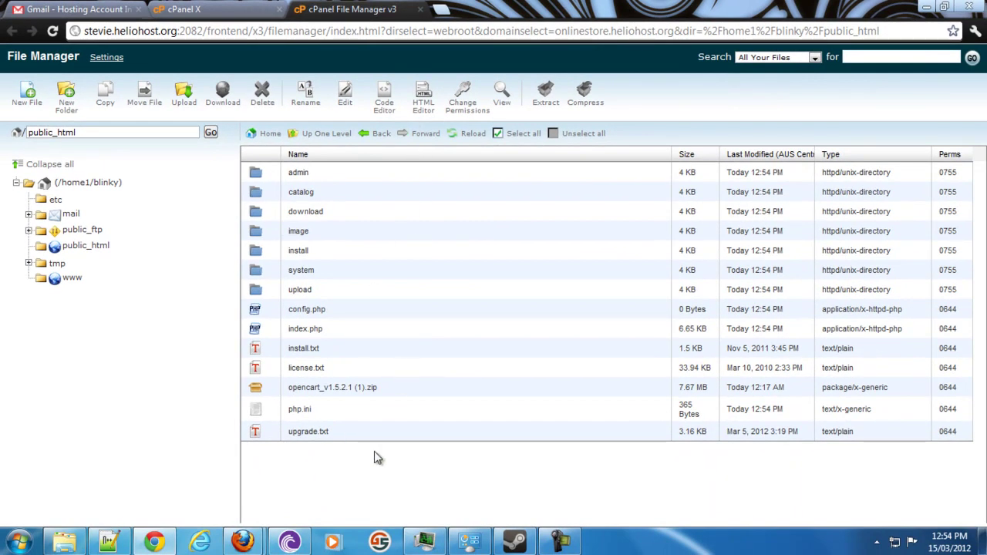
Open the store's installer from the emailed site link and accept the GNU license
{"action": "left_click", "coordinate": [54, 10]}
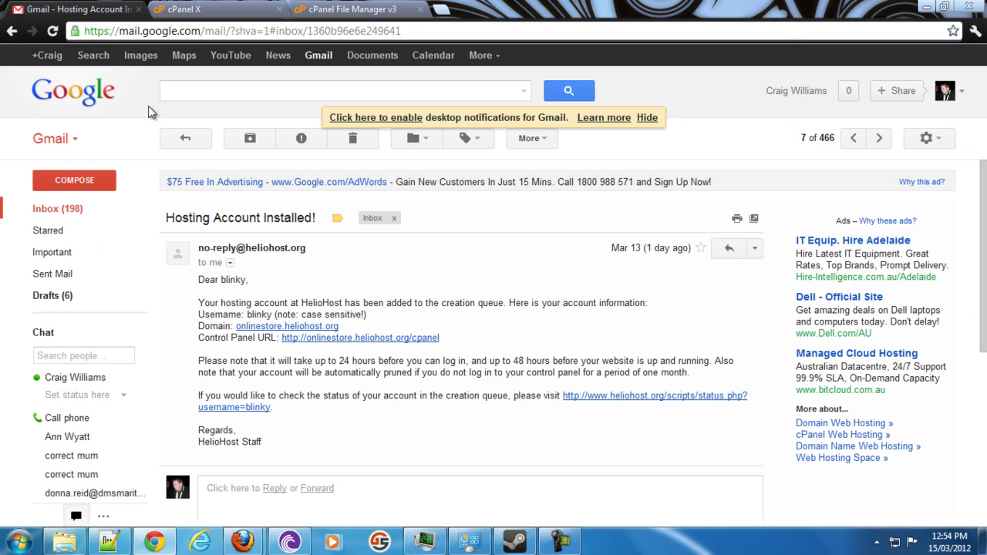
{"action": "left_click", "coordinate": [260, 326]}
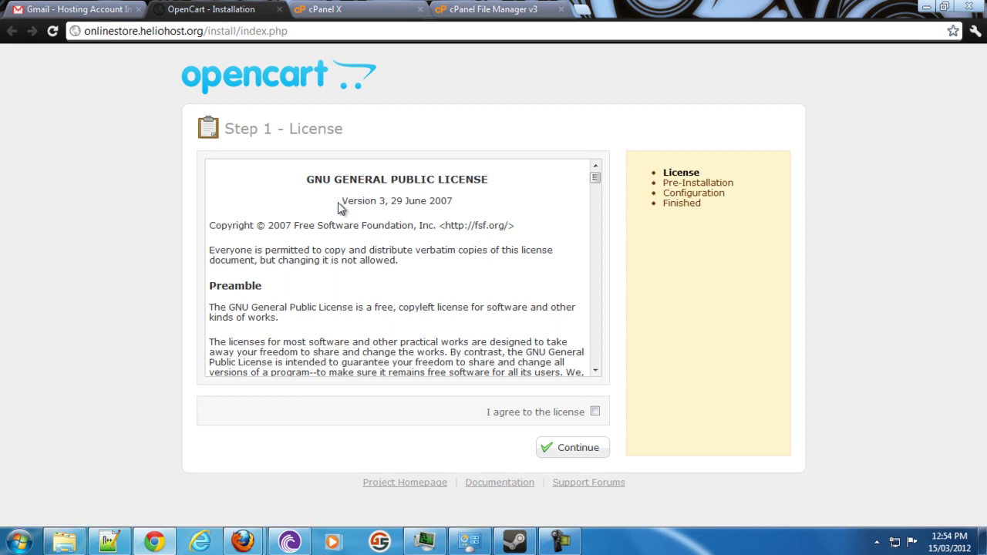
{"action": "left_click_drag", "start_coordinate": [587, 178], "coordinate": [595, 378]}
{"action": "left_click", "coordinate": [596, 412]}
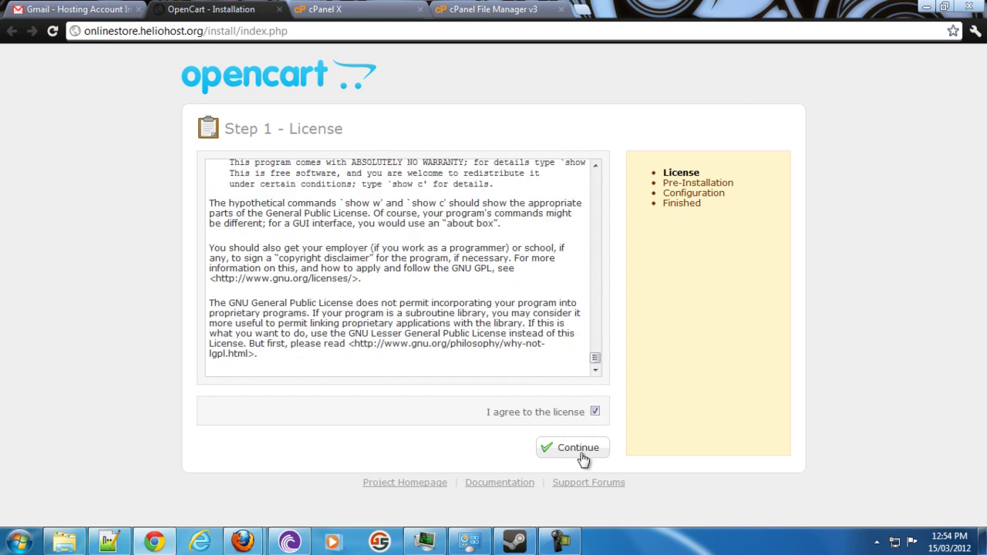
{"action": "left_click", "coordinate": [582, 458]}
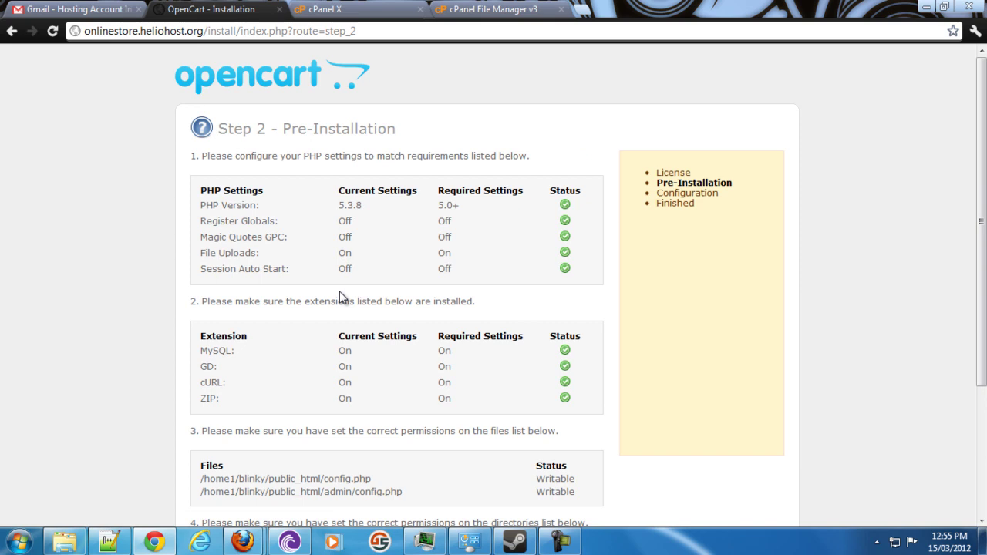
Review the Step 2 PHP settings, extensions and permissions checks, then continue to Step 3
{"action": "left_click_drag", "start_coordinate": [983, 113], "coordinate": [981, 166]}
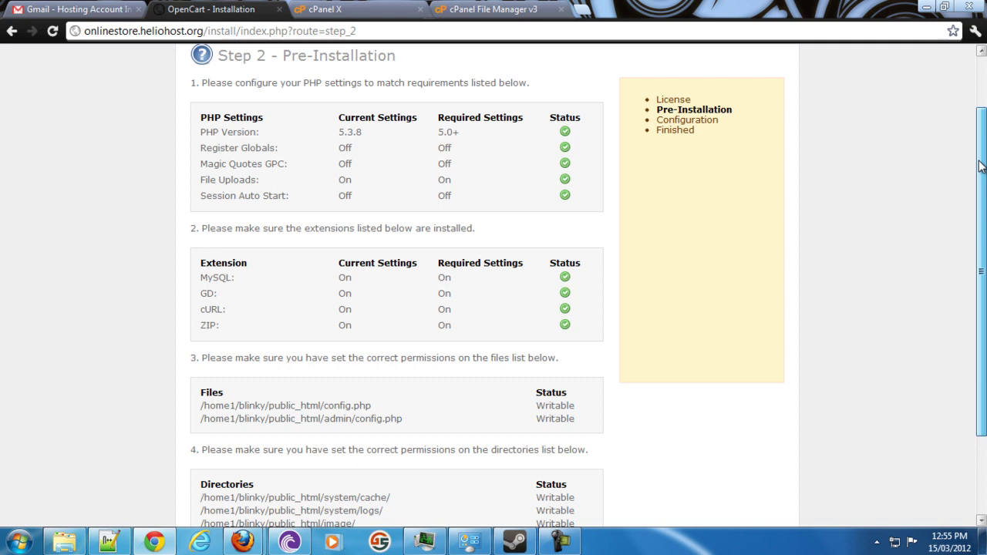
{"action": "left_click_drag", "start_coordinate": [982, 166], "coordinate": [981, 187]}
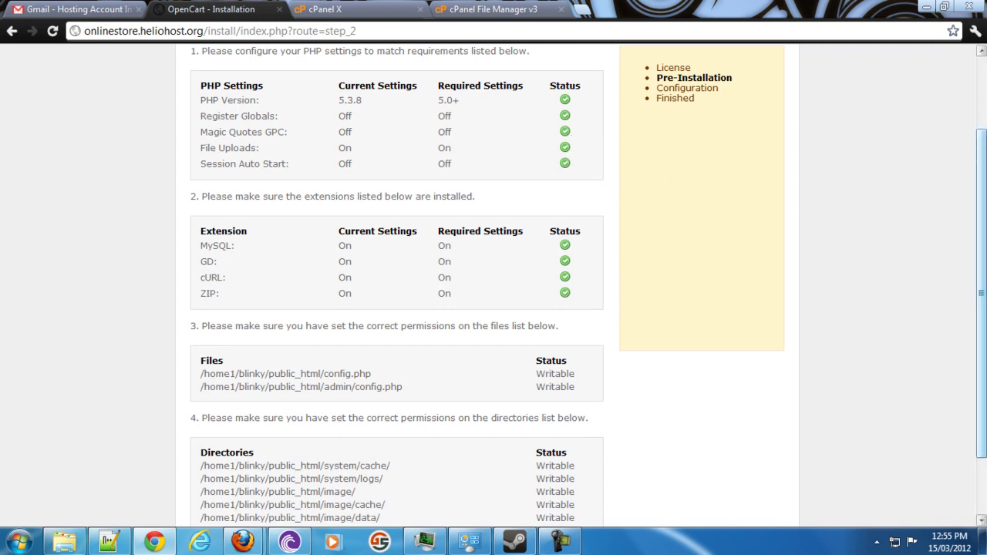
{"action": "left_click_drag", "start_coordinate": [982, 156], "coordinate": [982, 165]}
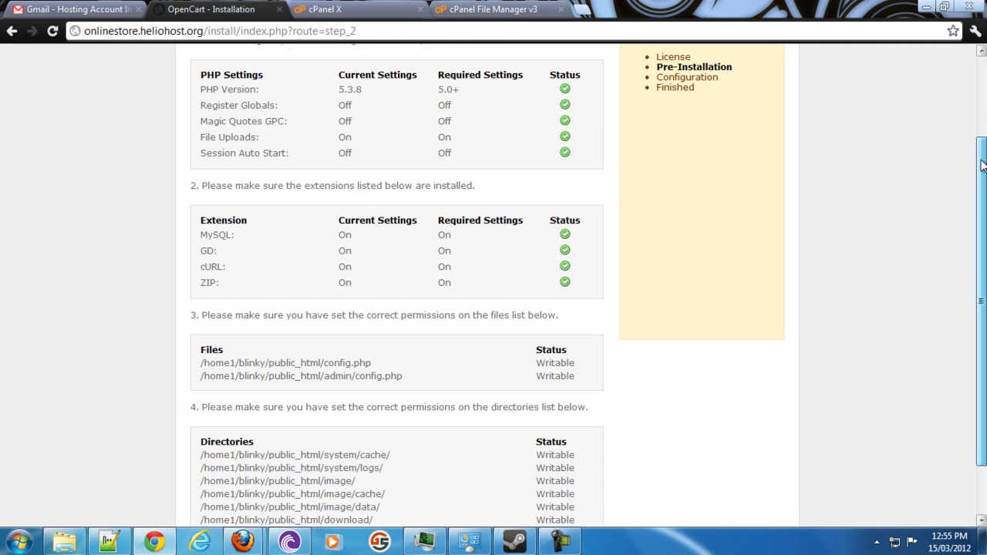
{"action": "mouse_move", "coordinate": [982, 165]}
{"action": "left_mouse_down"}
{"action": "mouse_move", "coordinate": [981, 130]}
{"action": "mouse_move", "coordinate": [981, 181]}
{"action": "mouse_move", "coordinate": [974, 152]}
{"action": "left_mouse_up"}
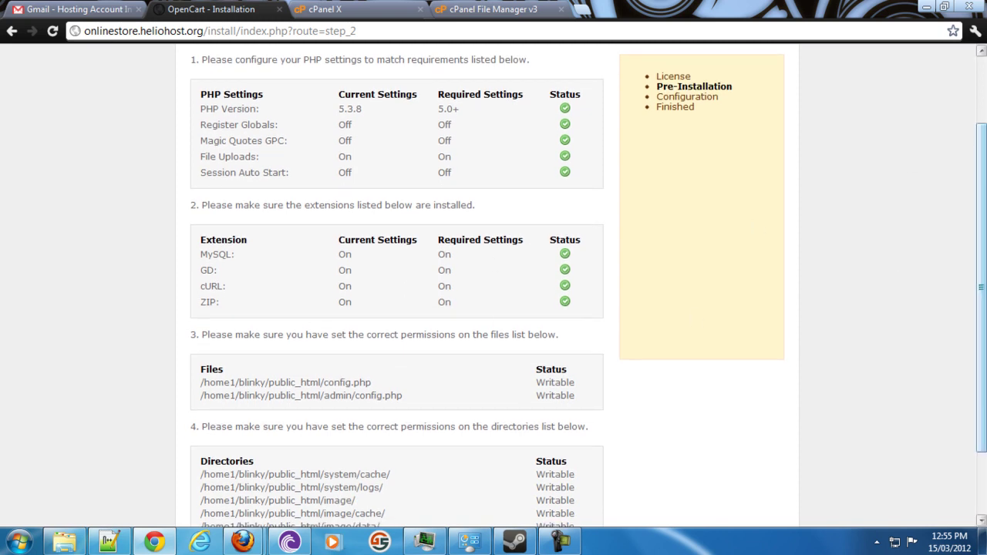
{"action": "mouse_move", "coordinate": [983, 159]}
{"action": "left_mouse_down"}
{"action": "mouse_move", "coordinate": [975, 208]}
{"action": "mouse_move", "coordinate": [982, 174]}
{"action": "left_mouse_up"}
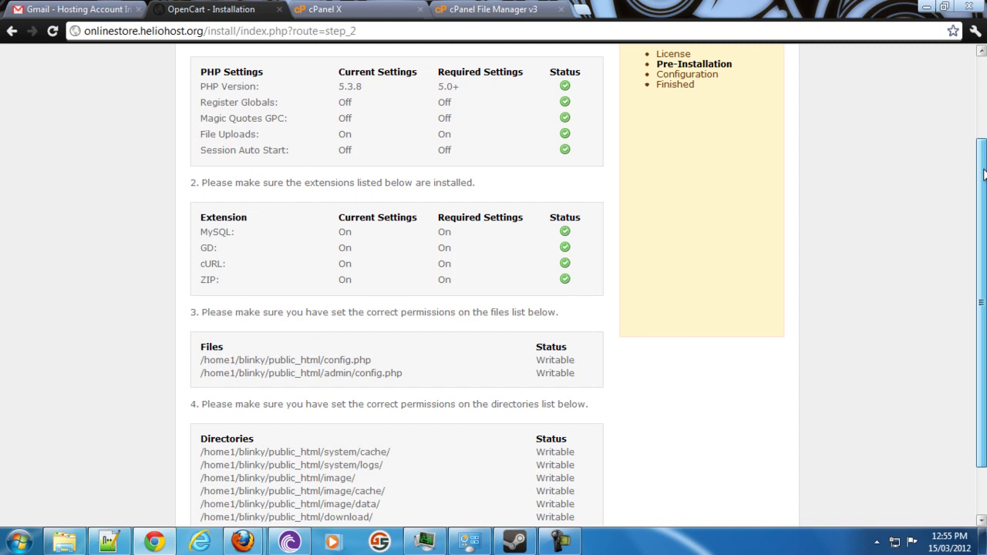
{"action": "left_click_drag", "start_coordinate": [983, 174], "coordinate": [978, 223]}
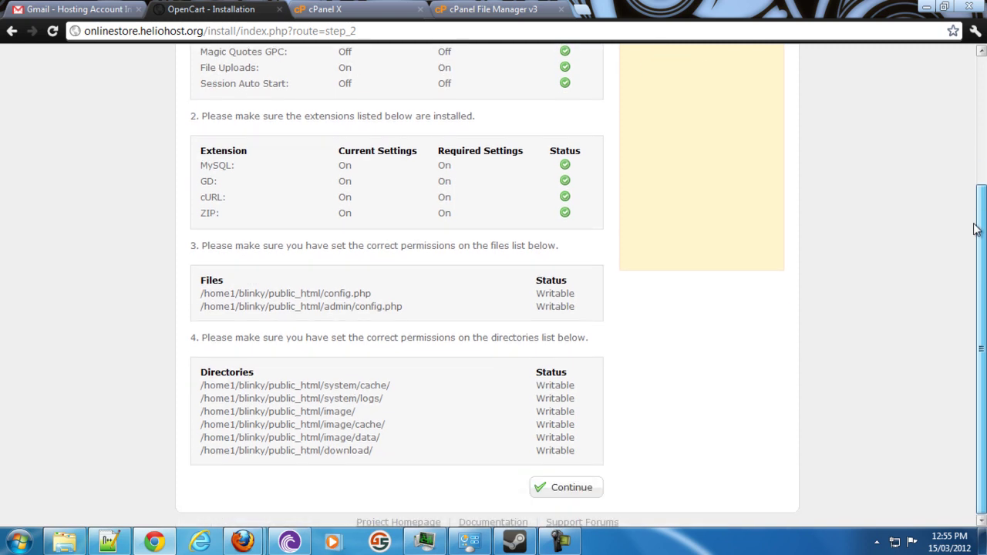
{"action": "left_click", "coordinate": [569, 488]}
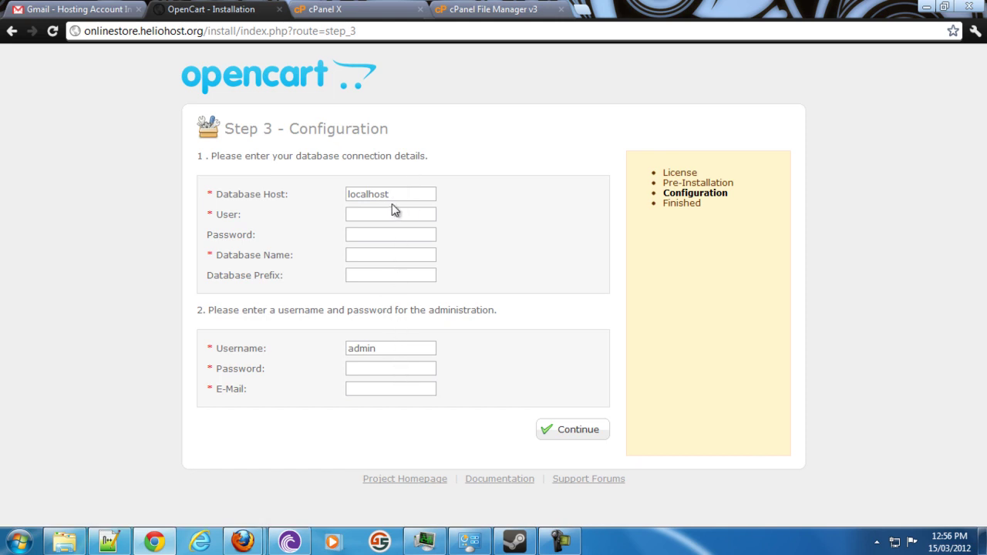
Pass over the empty User, Password, Database Name and Prefix fields and return to cPanel
{"action": "left_click", "coordinate": [389, 210]}
{"action": "left_click", "coordinate": [385, 234]}
{"action": "left_click", "coordinate": [381, 251]}
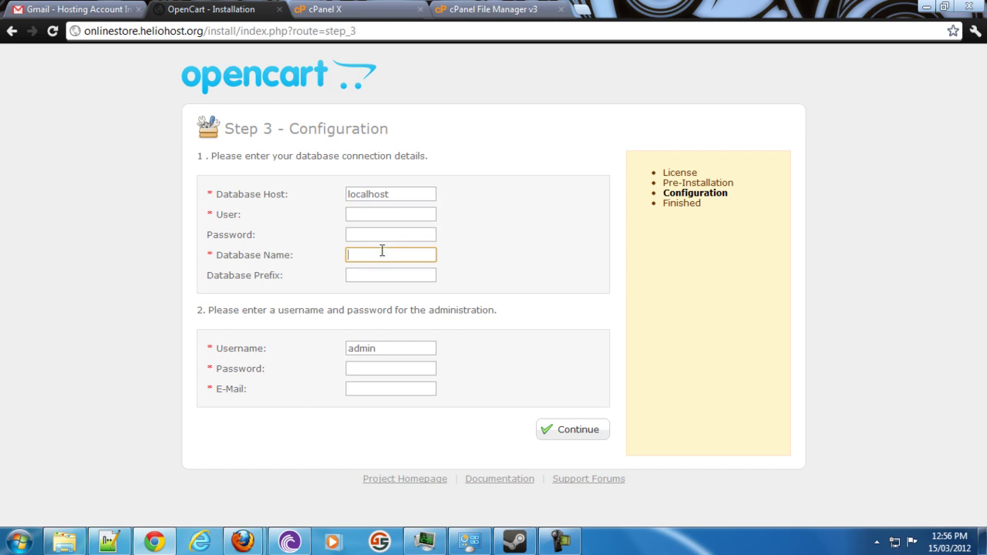
{"action": "left_click", "coordinate": [372, 277]}
{"action": "left_click", "coordinate": [475, 201]}
{"action": "left_click", "coordinate": [367, 14]}
{"action": "left_click_drag", "start_coordinate": [979, 152], "coordinate": [979, 186]}
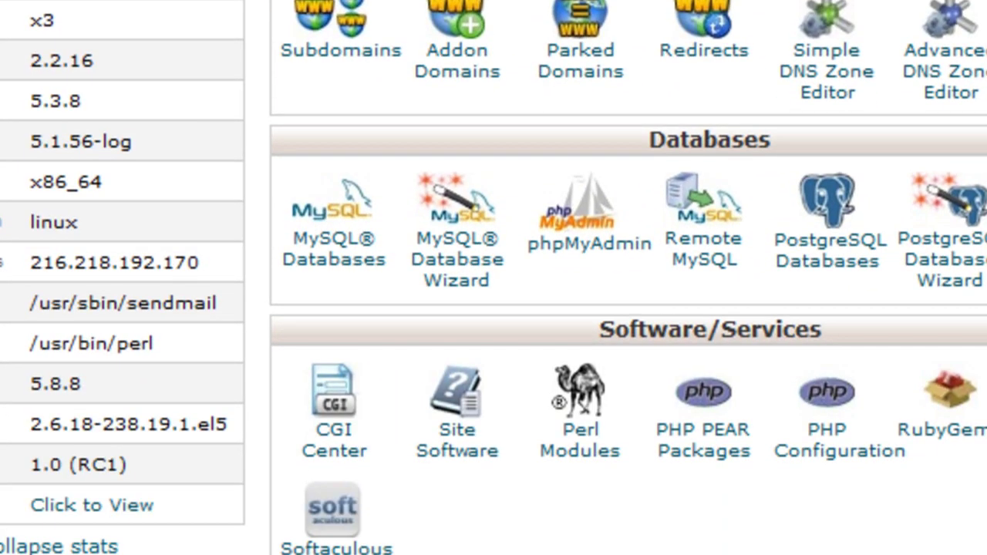
Create the MySQL database newshop under the account prefix and go back to MySQL Databases
{"action": "left_click", "coordinate": [339, 258]}
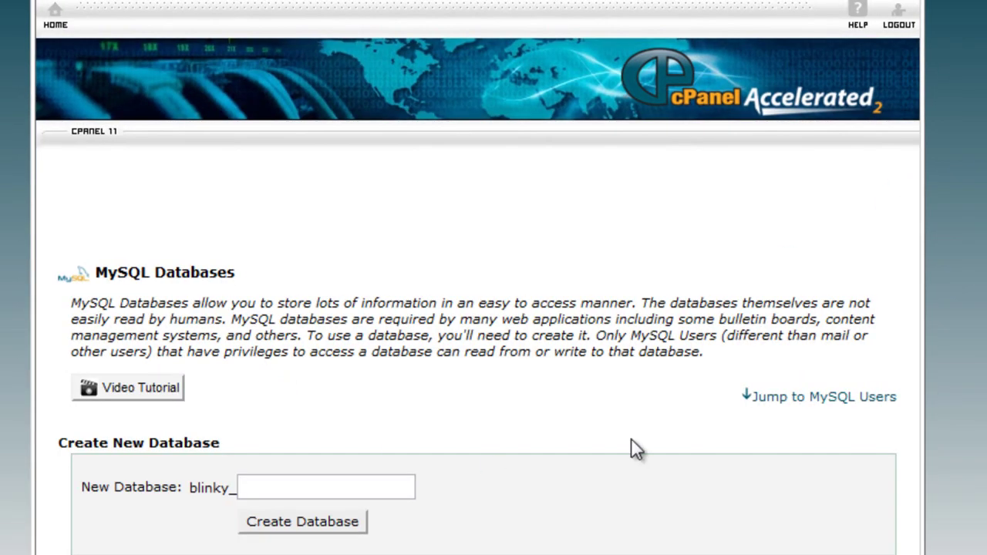
{"action": "scroll", "coordinate": [479, 277], "scroll_direction": "down", "scroll_amount": 5}
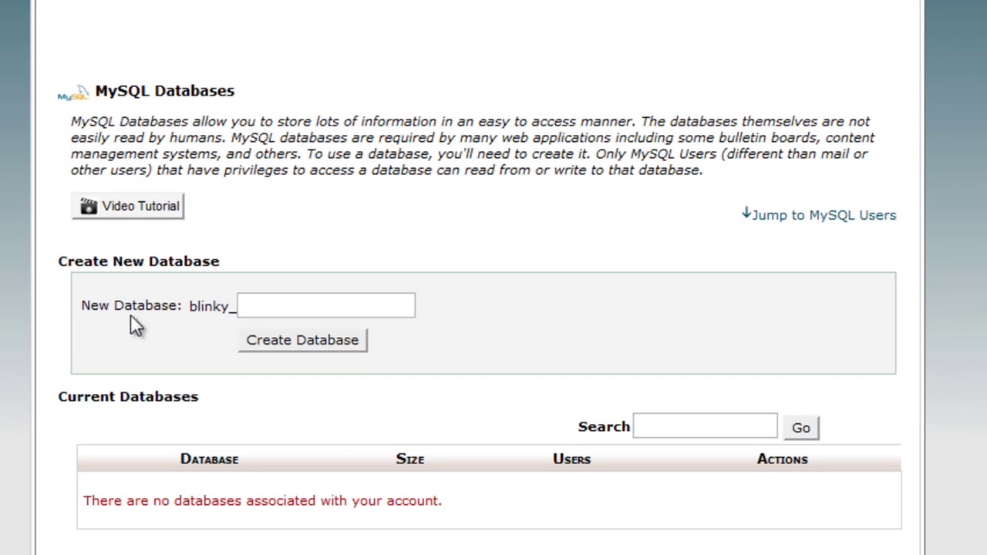
{"action": "left_click", "coordinate": [326, 313]}
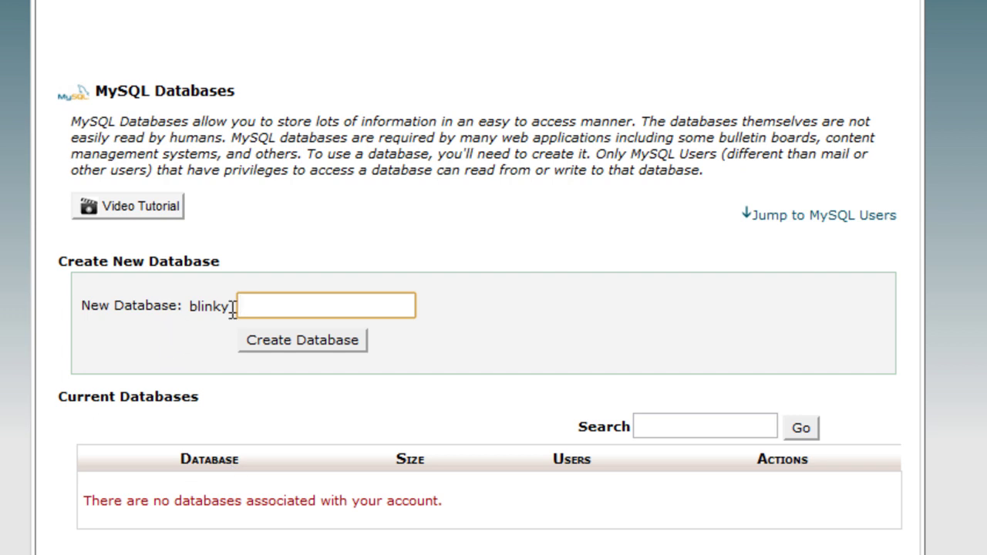
{"action": "left_click_drag", "start_coordinate": [232, 307], "coordinate": [193, 303]}
{"action": "left_click", "coordinate": [208, 313]}
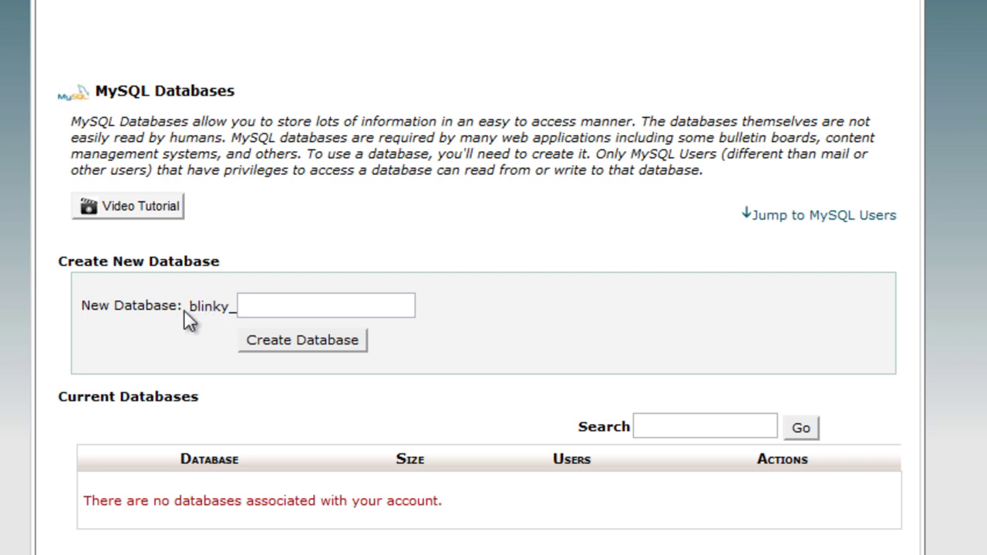
{"action": "left_click", "coordinate": [250, 308]}
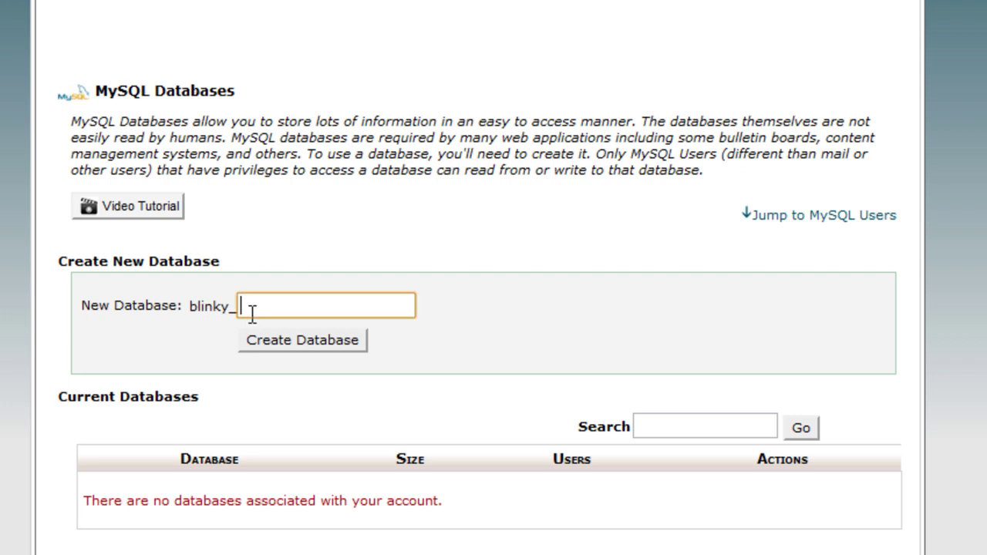
{"action": "type", "text": "m"}
{"action": "type", "text": "ewshop"}
{"action": "left_click", "coordinate": [282, 339]}
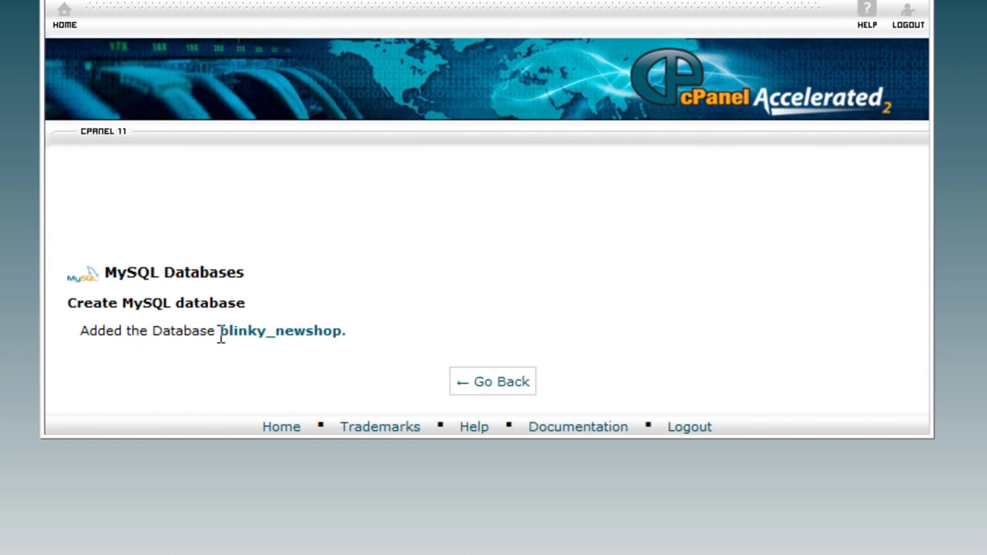
{"action": "left_click", "coordinate": [473, 386]}
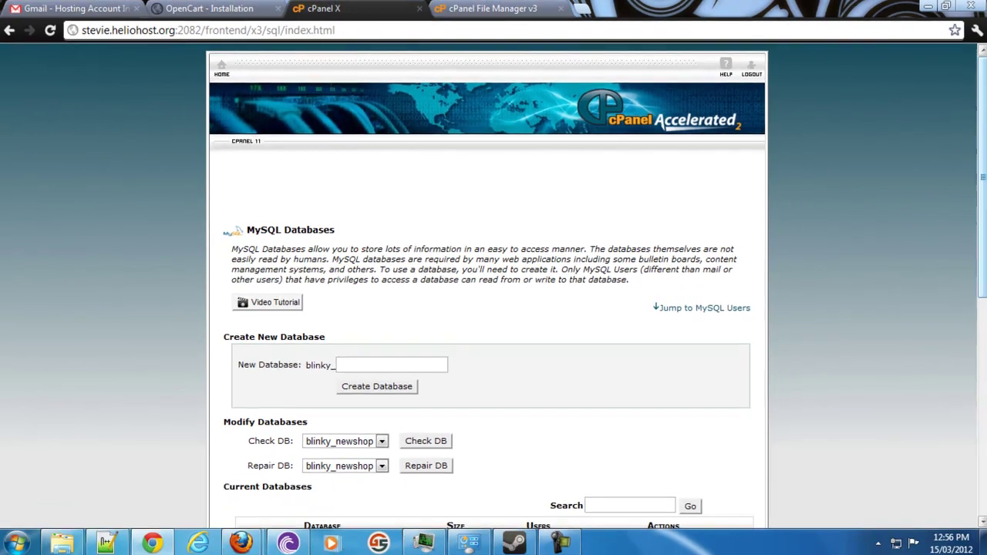
Add a MySQL user with the suggested username and the chosen password entered twice
{"action": "left_click_drag", "start_coordinate": [976, 117], "coordinate": [979, 278]}
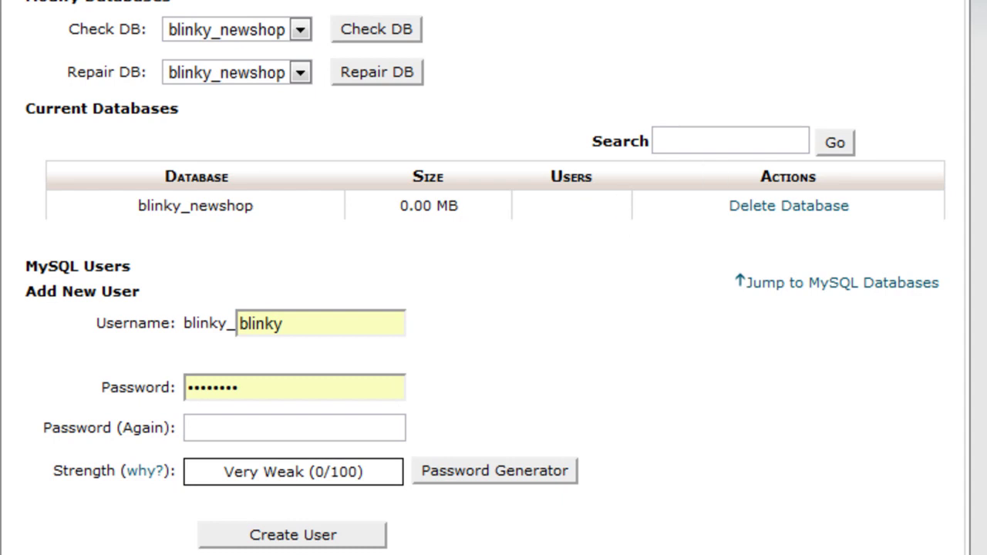
{"action": "scroll", "coordinate": [494, 308], "scroll_direction": "down", "scroll_amount": 2}
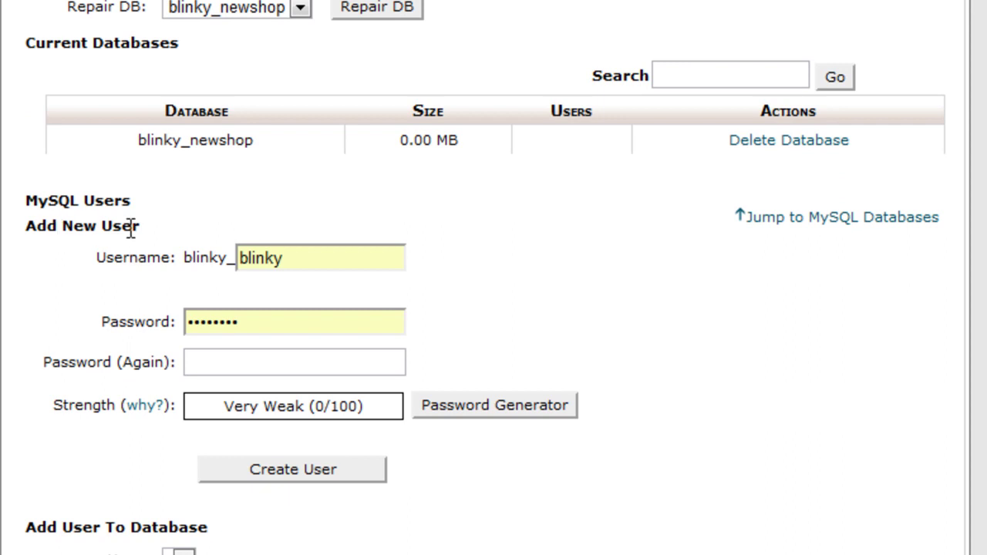
{"action": "left_click", "coordinate": [312, 262]}
{"action": "double_click", "coordinate": [311, 262]}
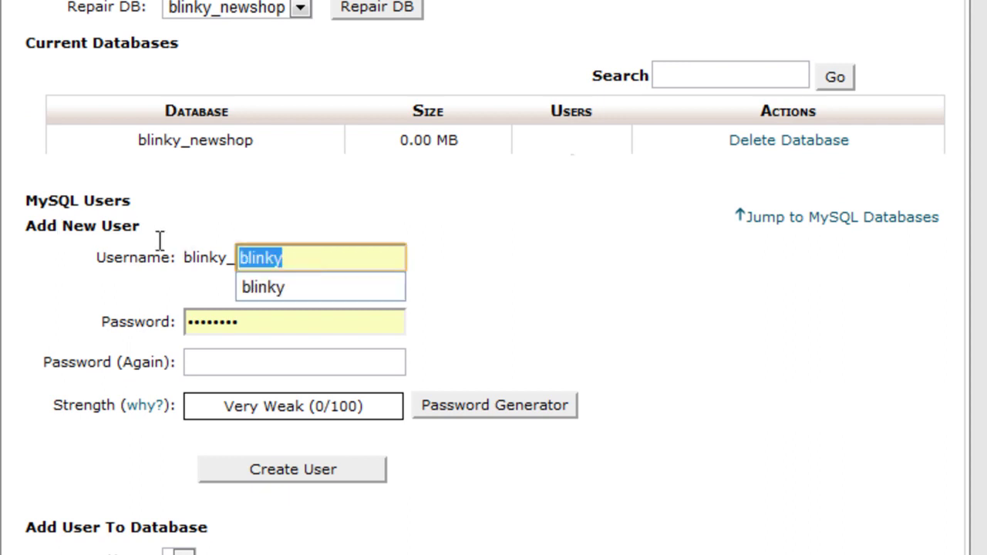
{"action": "left_click", "coordinate": [277, 286]}
{"action": "key", "text": "Tab"}
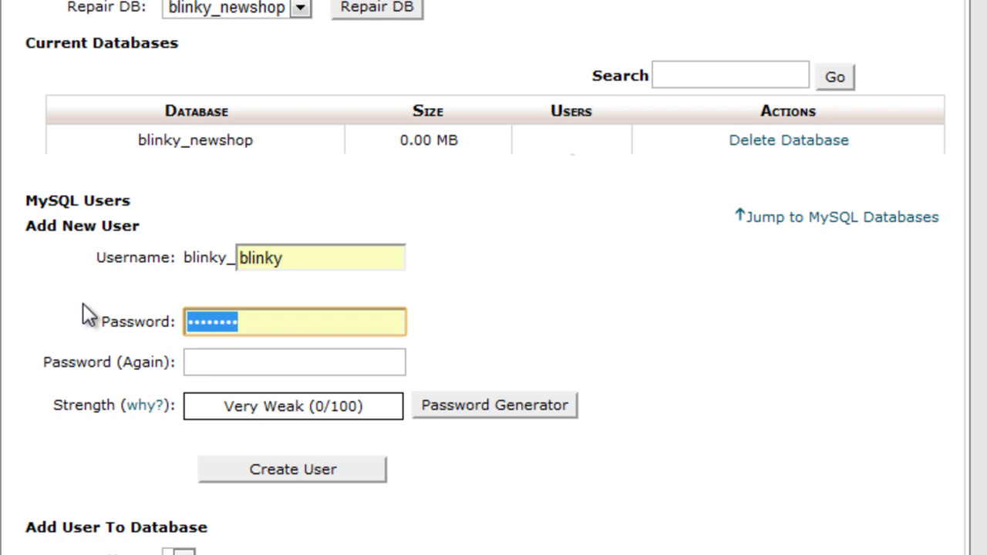
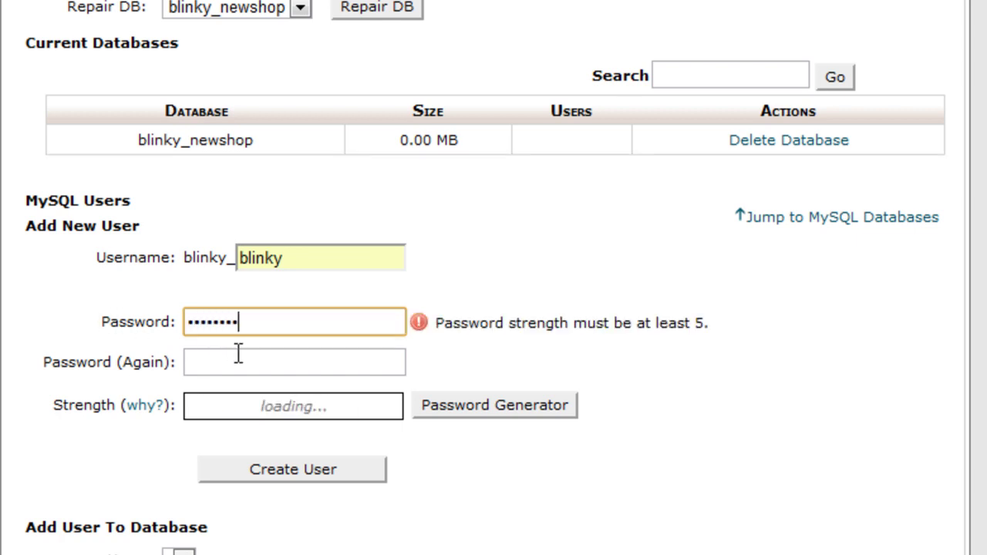
{"action": "left_click", "coordinate": [241, 353]}
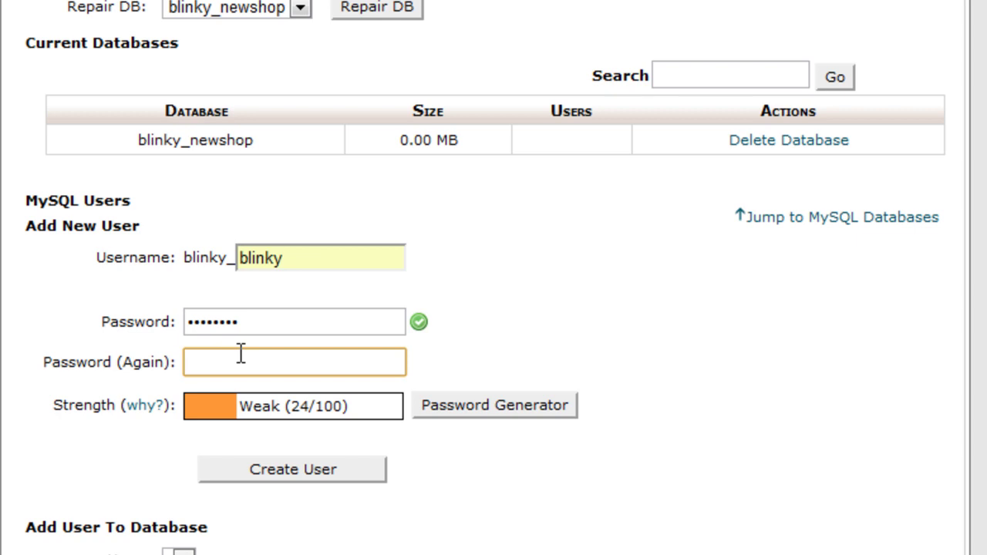
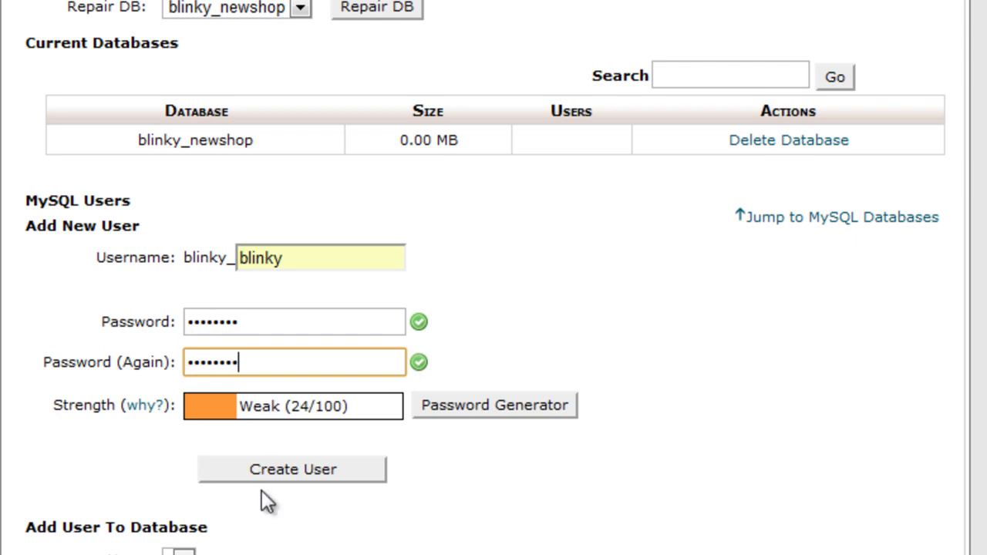
{"action": "left_click", "coordinate": [279, 471]}
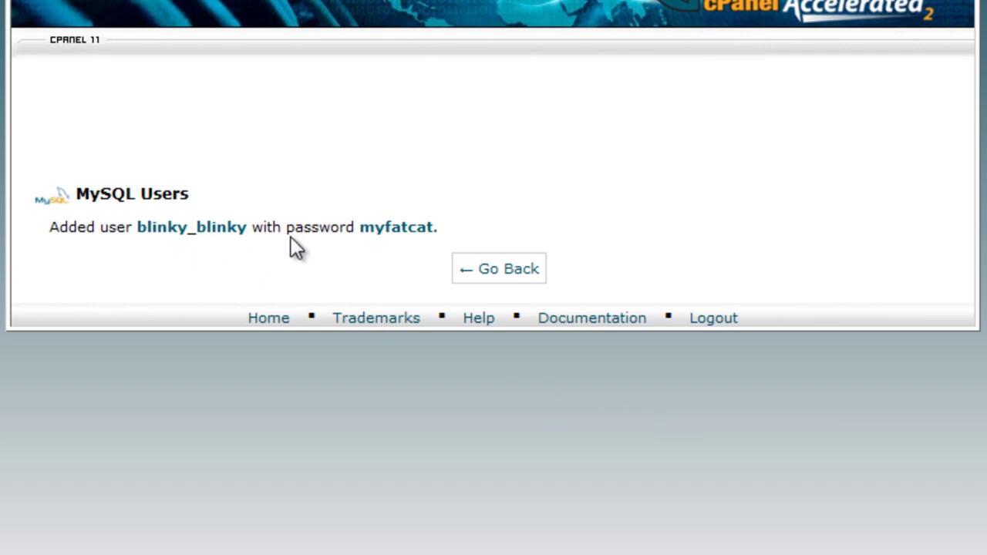
Under Add User To Database, choose user blinky_blinky and database blinky_newshop
{"action": "left_click", "coordinate": [494, 270]}
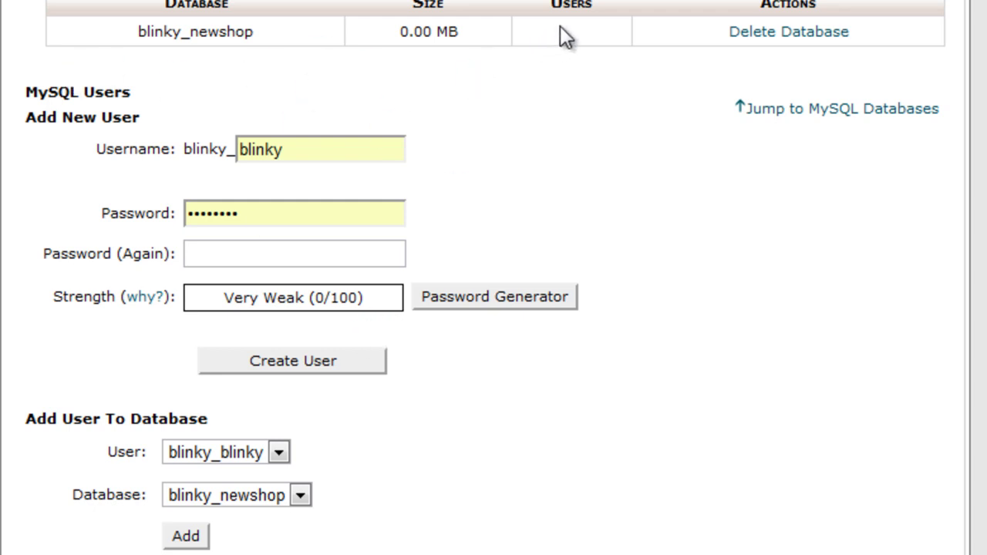
{"action": "left_click", "coordinate": [276, 451]}
{"action": "left_click", "coordinate": [276, 451]}
{"action": "left_click", "coordinate": [277, 451]}
{"action": "left_click", "coordinate": [276, 454]}
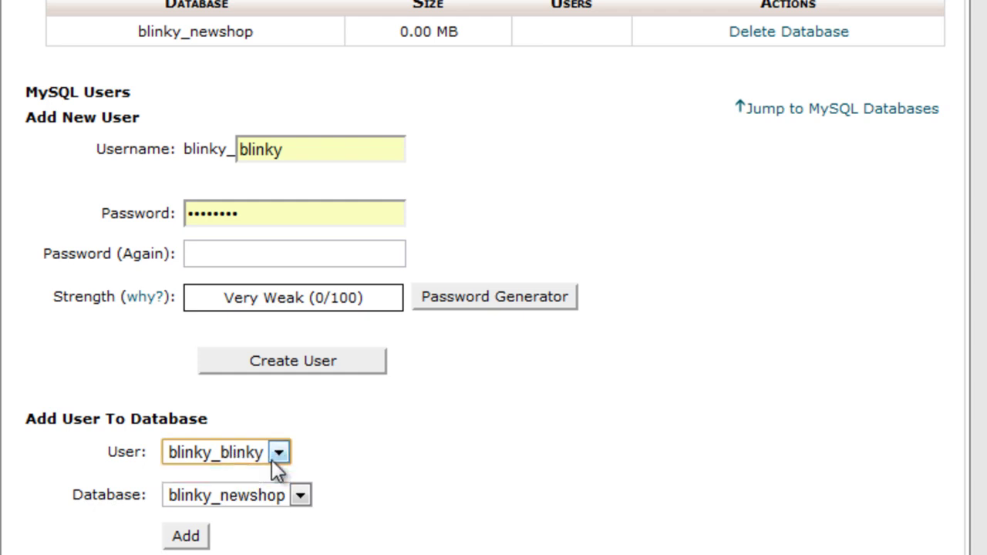
{"action": "left_click", "coordinate": [301, 497]}
{"action": "left_click", "coordinate": [302, 498]}
{"action": "left_click", "coordinate": [301, 498]}
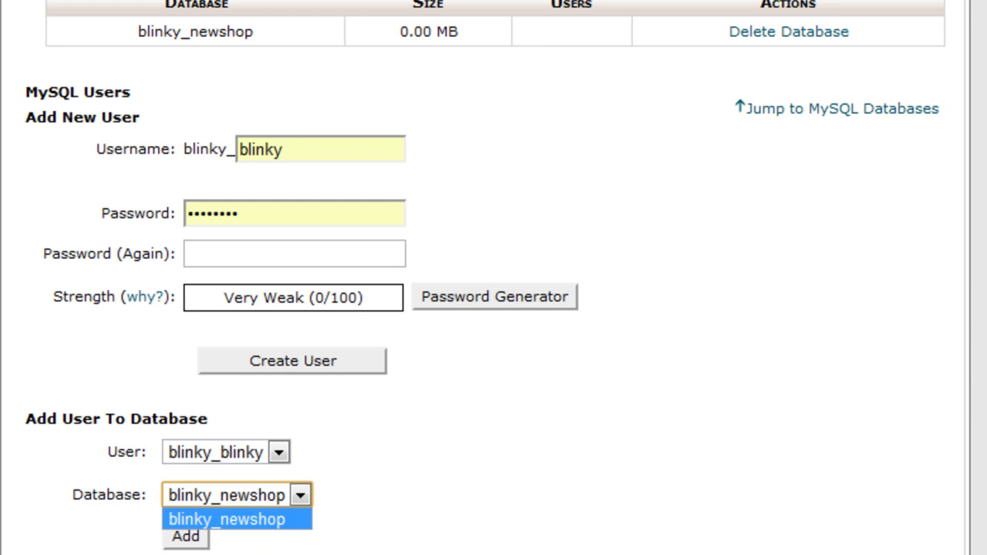
{"action": "left_click", "coordinate": [300, 497]}
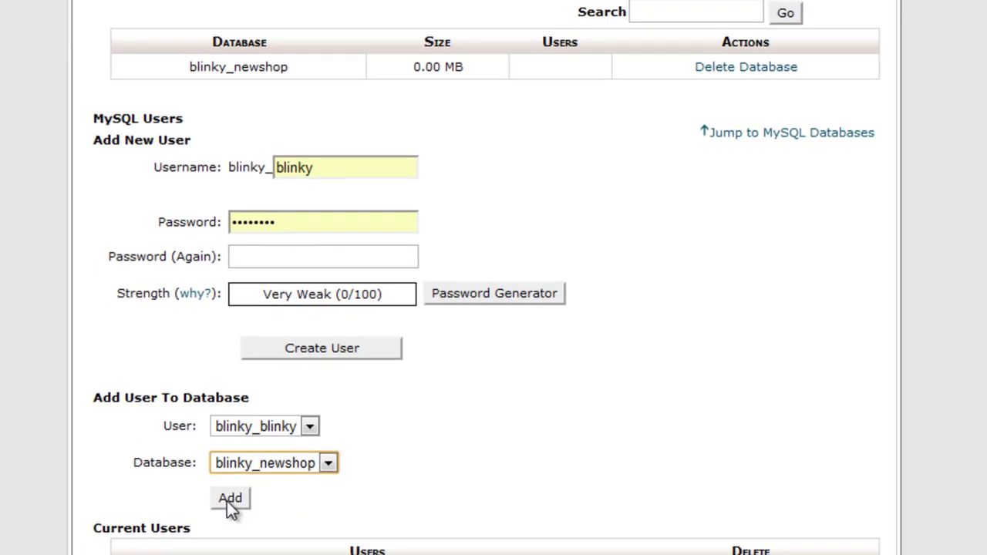
Add the user to blinky_newshop with ALL PRIVILEGES and save the changes
{"action": "left_click", "coordinate": [240, 499]}
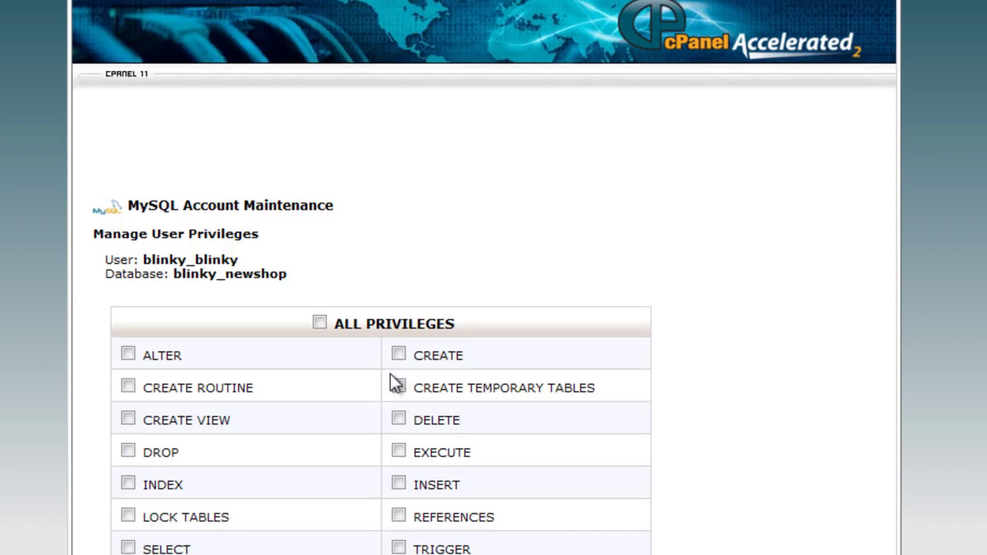
{"action": "left_click", "coordinate": [319, 323]}
{"action": "scroll", "coordinate": [306, 394], "scroll_direction": "down", "scroll_amount": 2}
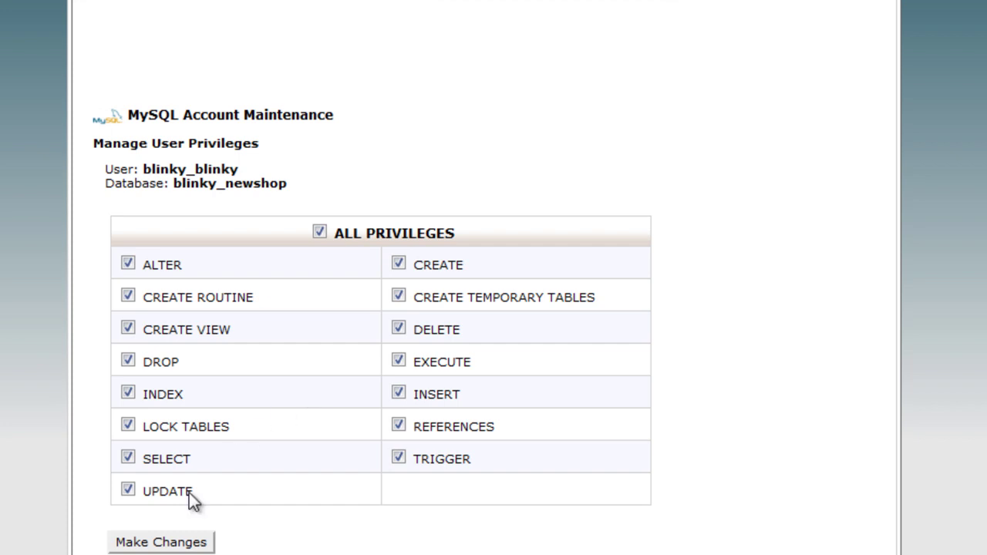
{"action": "left_click", "coordinate": [160, 543]}
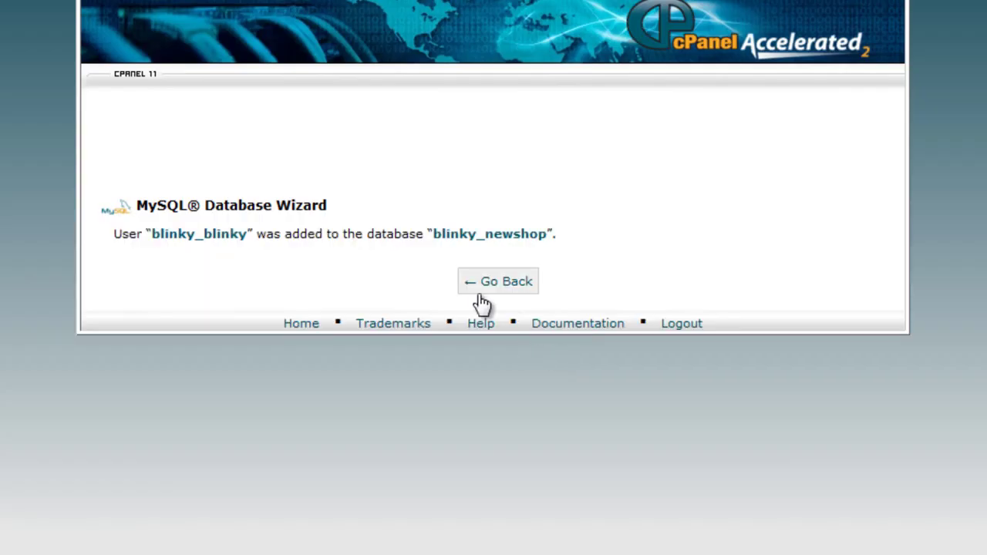
Return from the MySQL Databases page to the cPanel home dashboard
{"action": "left_click", "coordinate": [485, 287]}
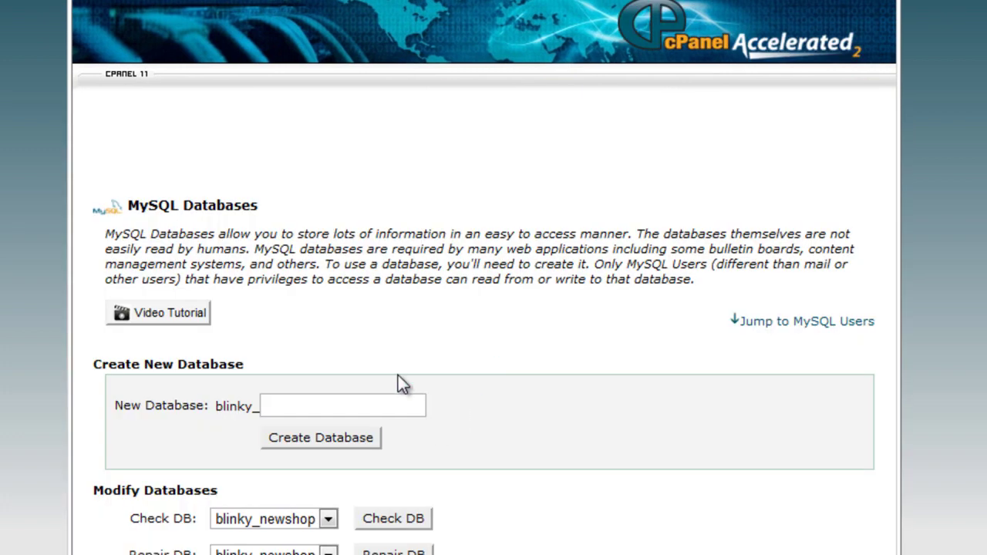
{"action": "scroll", "coordinate": [401, 378], "scroll_direction": "down", "scroll_amount": 5}
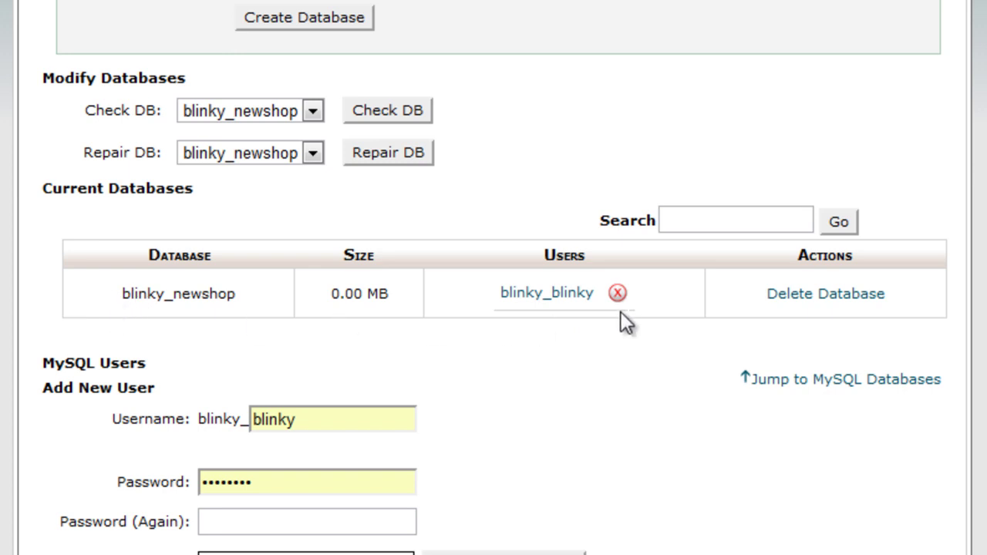
{"action": "scroll", "coordinate": [618, 316], "scroll_direction": "down", "scroll_amount": 4}
{"action": "scroll", "coordinate": [615, 315], "scroll_direction": "up", "scroll_amount": 5}
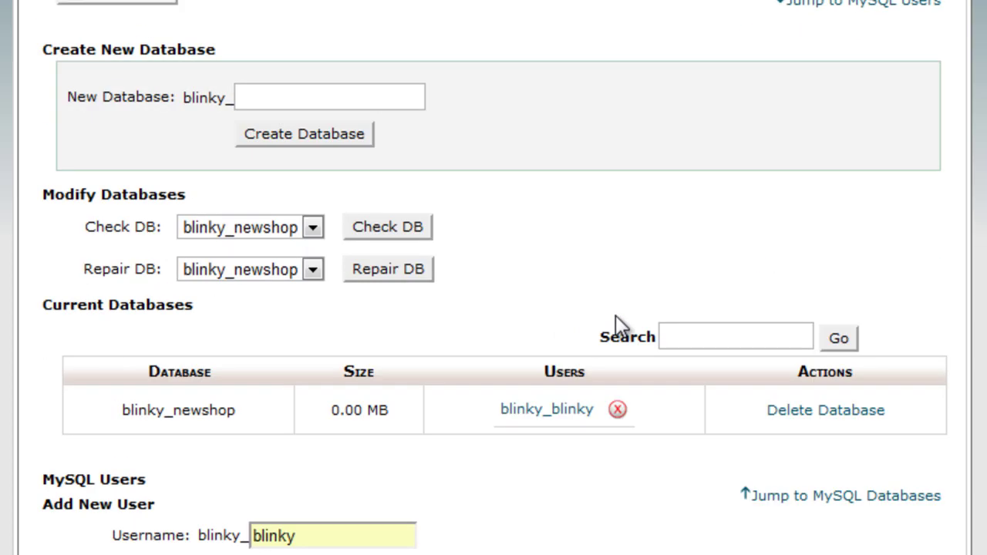
{"action": "scroll", "coordinate": [618, 323], "scroll_direction": "up", "scroll_amount": 3}
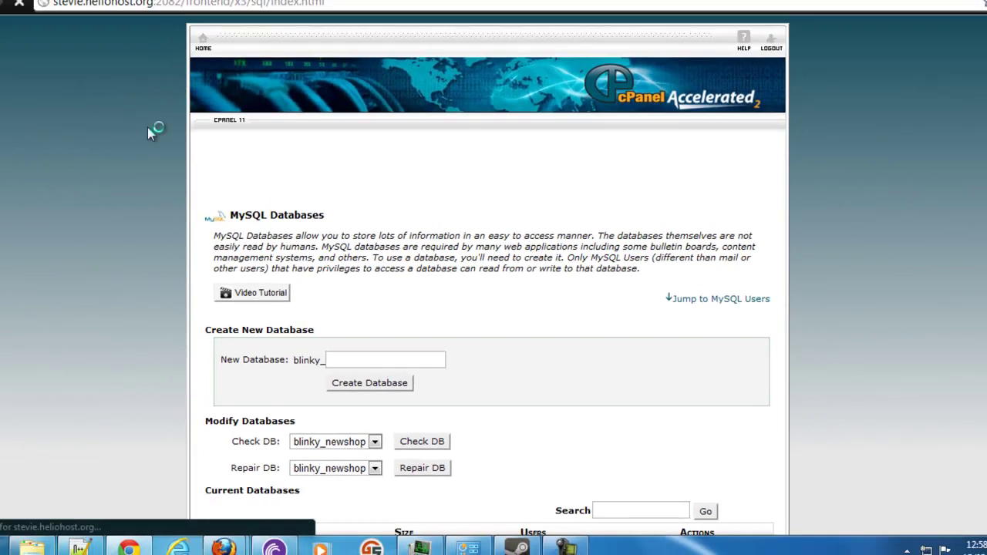
{"action": "key", "text": "alt+Left"}
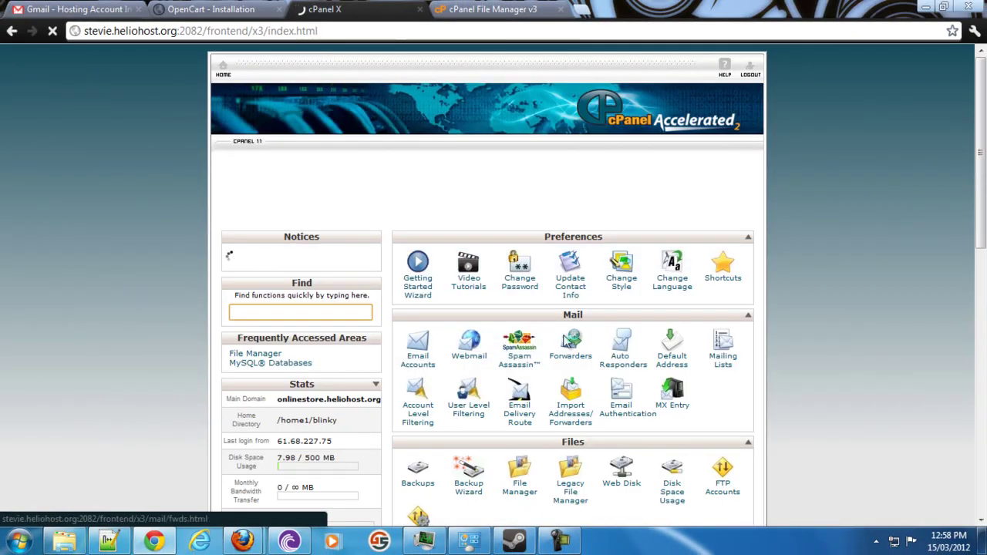
In the OpenCart installer, enter database user blinky_blinky, its password, and database blinky_newshop, leaving the prefix blank
{"action": "left_click", "coordinate": [236, 9]}
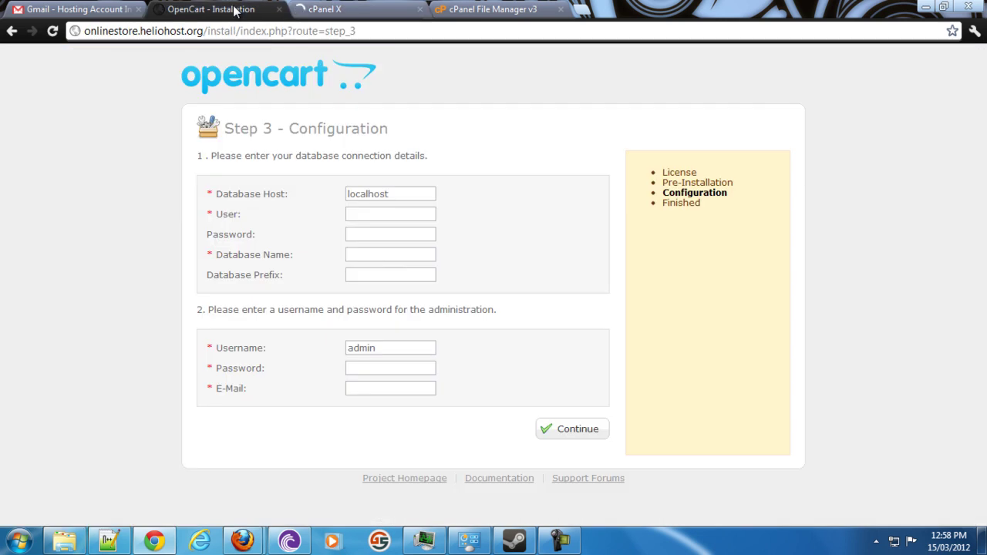
{"action": "left_click", "coordinate": [362, 216]}
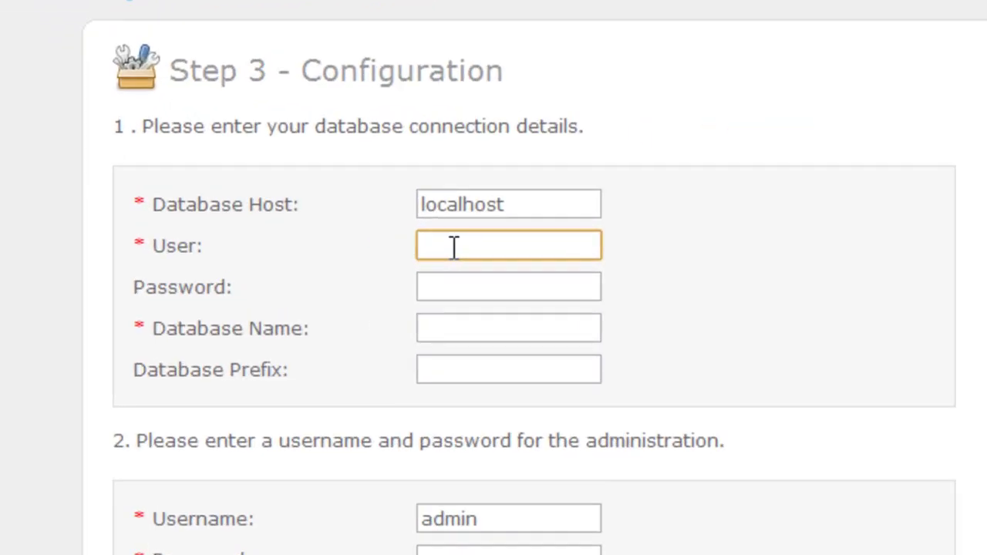
{"action": "type", "text": "blinky_"}
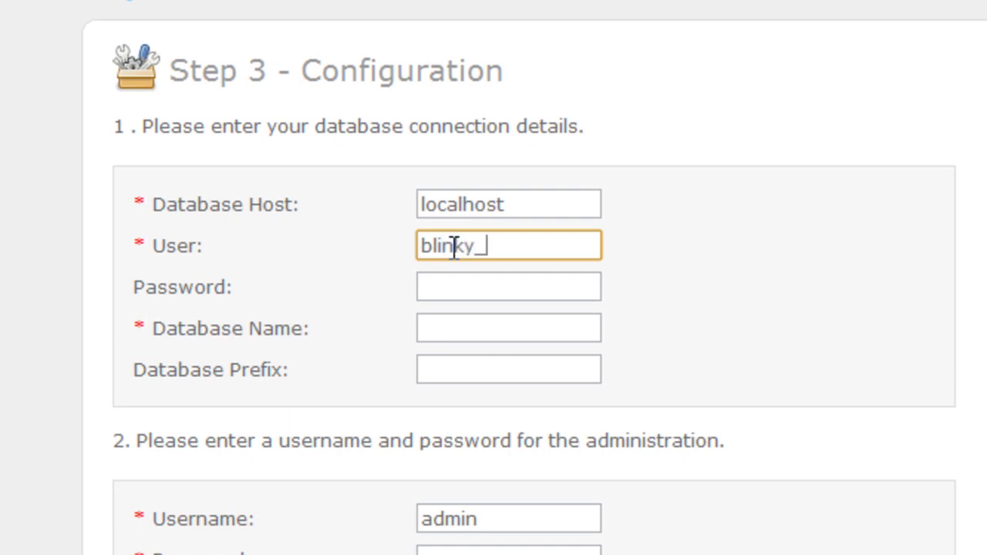
{"action": "type", "text": "blinky"}
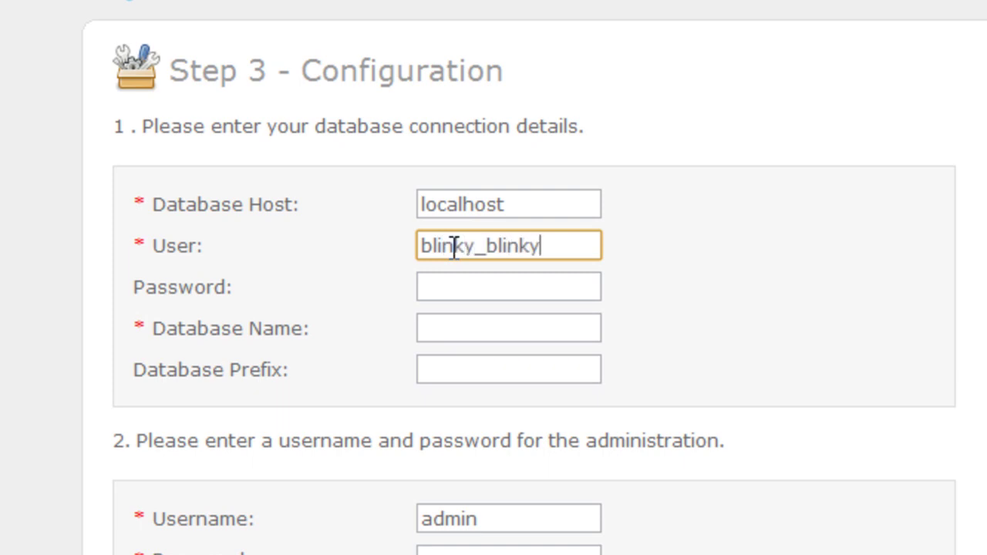
{"action": "left_click", "coordinate": [438, 280]}
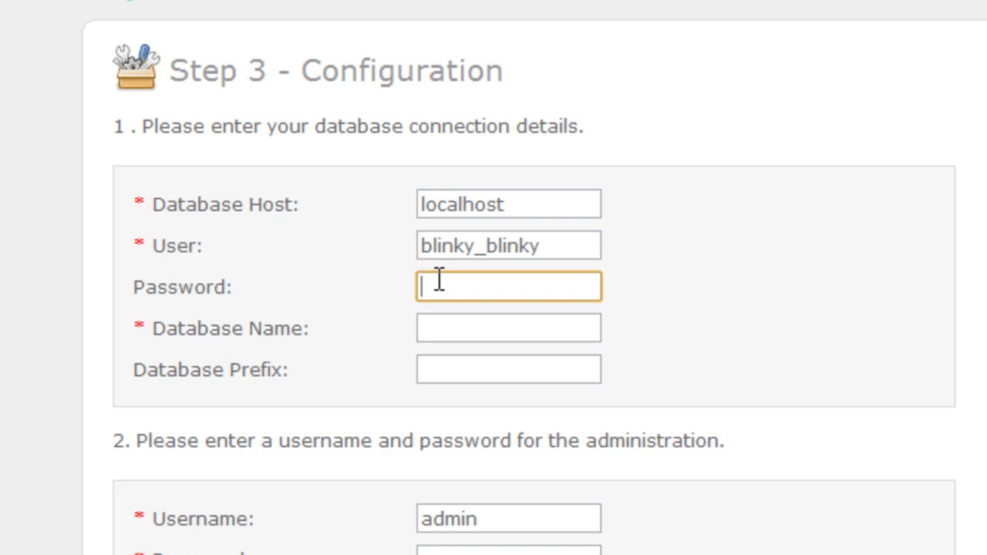
{"action": "left_click", "coordinate": [487, 327]}
{"action": "type", "text": "blinky_"}
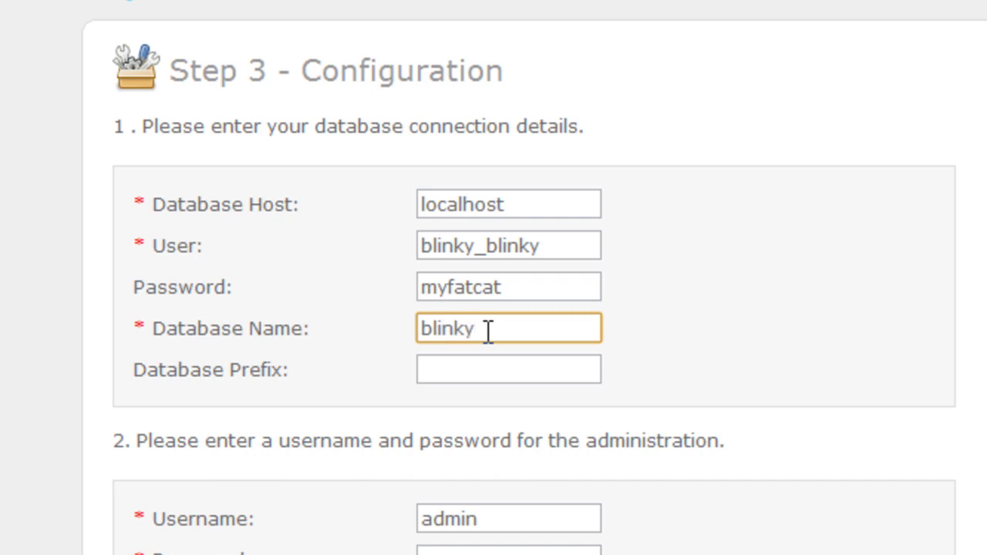
{"action": "type", "text": "newshop"}
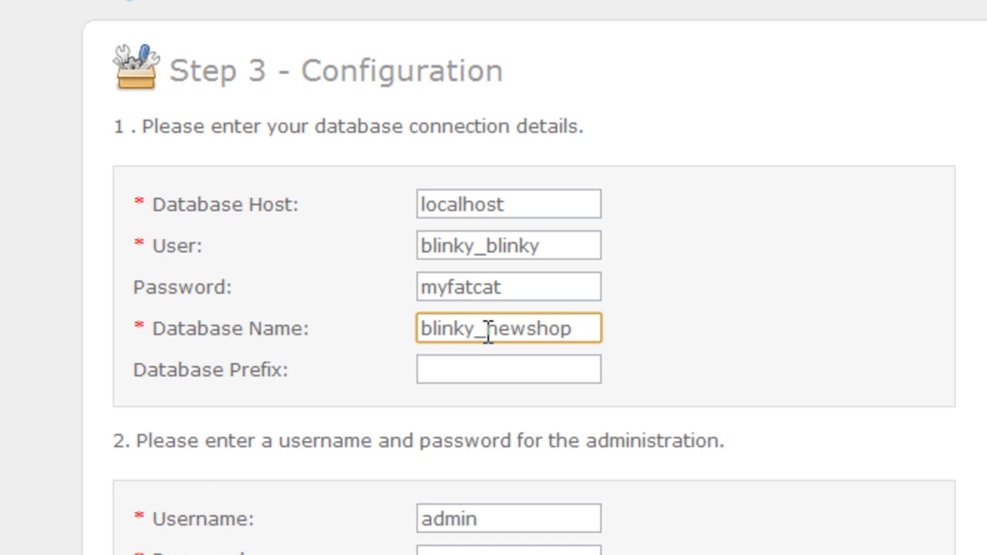
{"action": "left_click", "coordinate": [478, 370]}
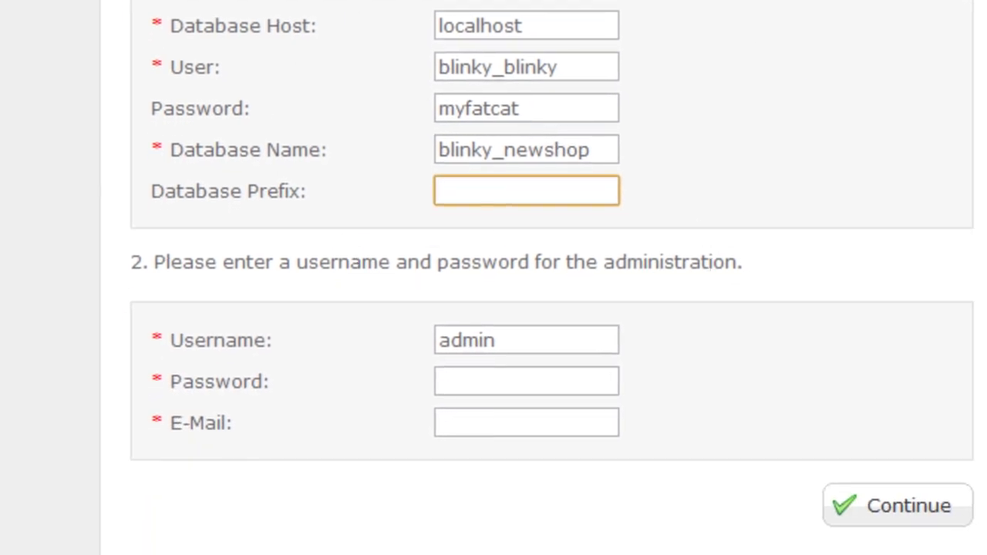
{"action": "left_click", "coordinate": [291, 261]}
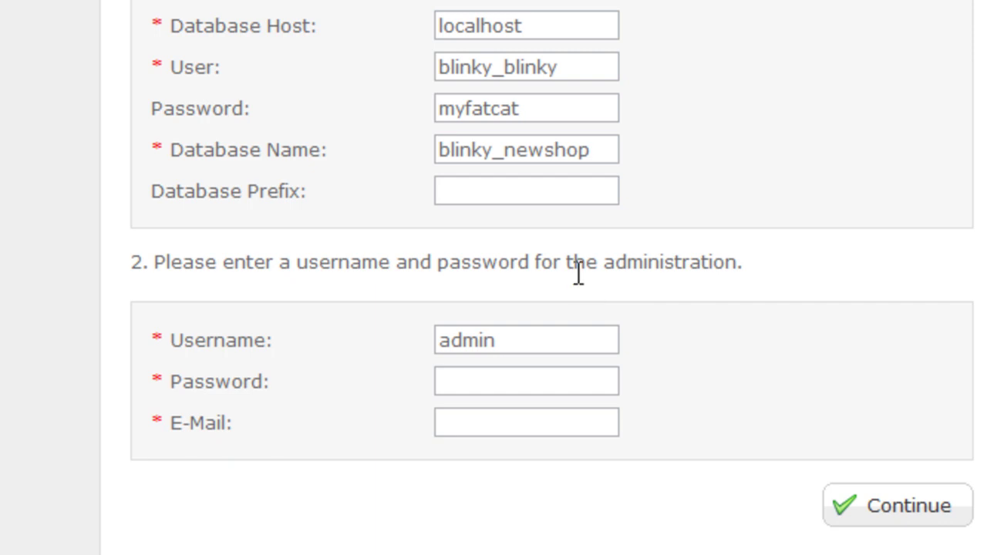
Enter the admin password and admin e-mail address, then submit the configuration
{"action": "left_click", "coordinate": [505, 391]}
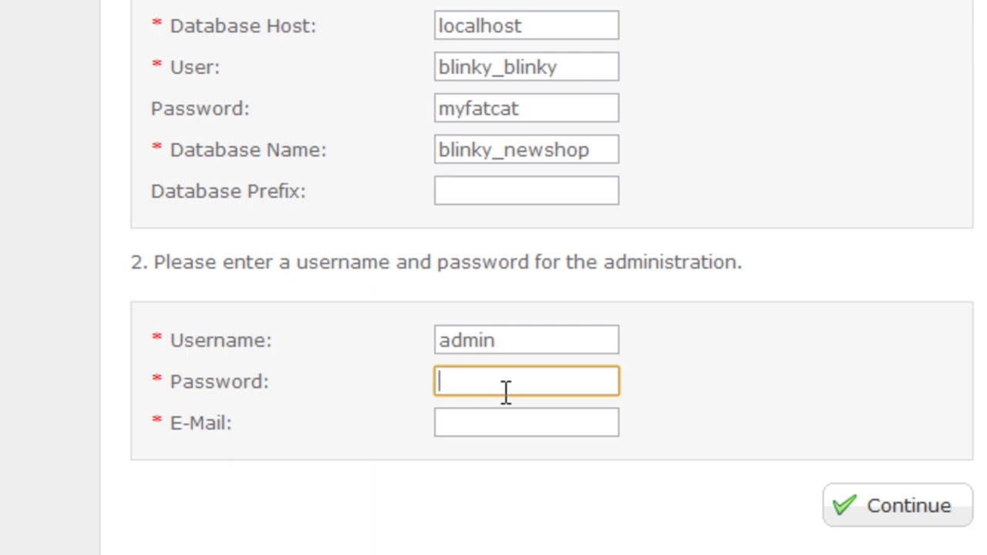
{"action": "type", "text": "password"}
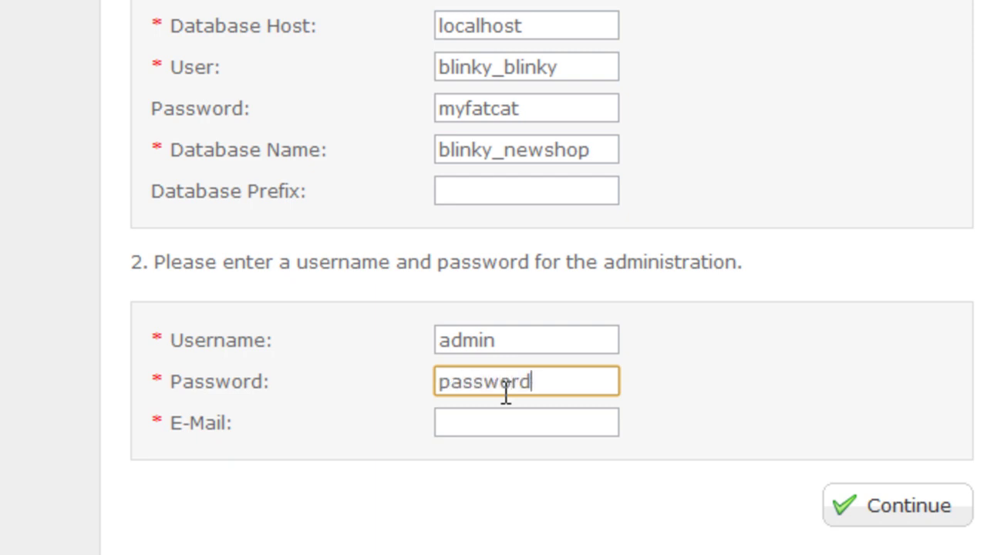
{"action": "left_click", "coordinate": [503, 424]}
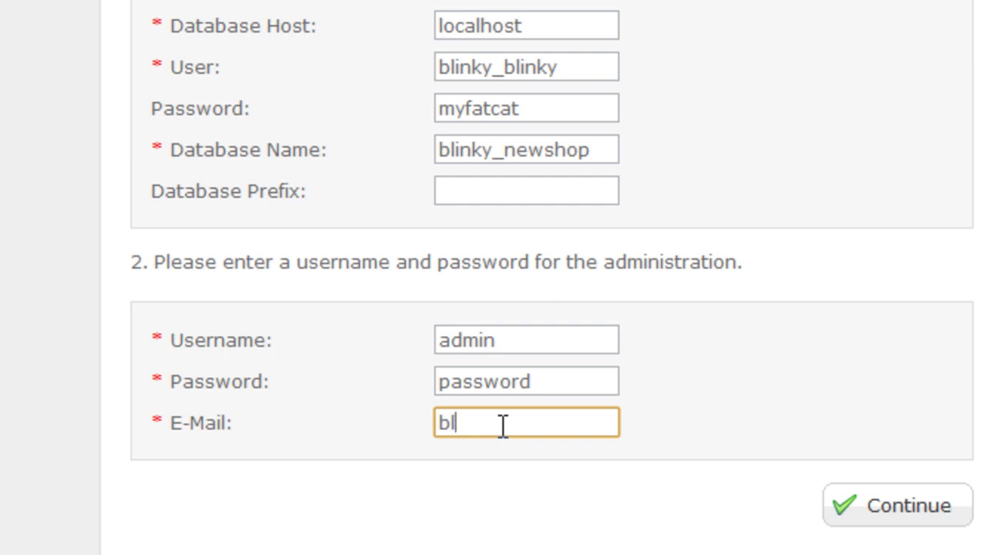
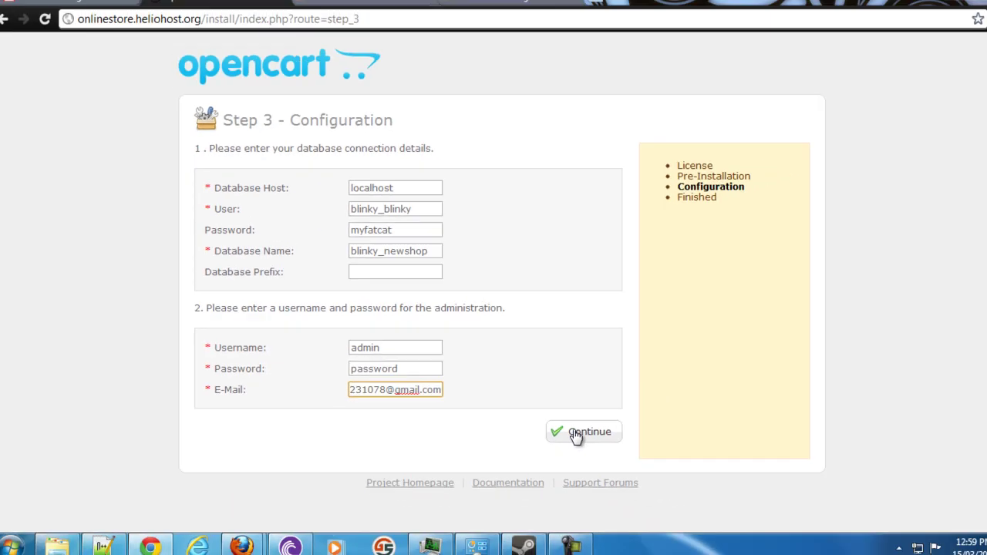
{"action": "left_click", "coordinate": [877, 512]}
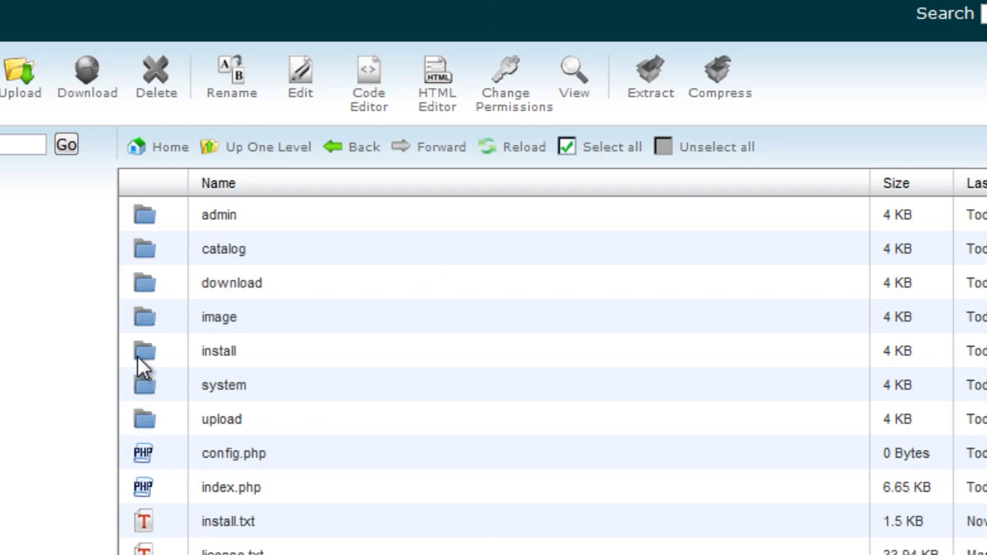
Delete the install folder from public_html, then return to the finished OpenCart installer
{"action": "left_click", "coordinate": [279, 352]}
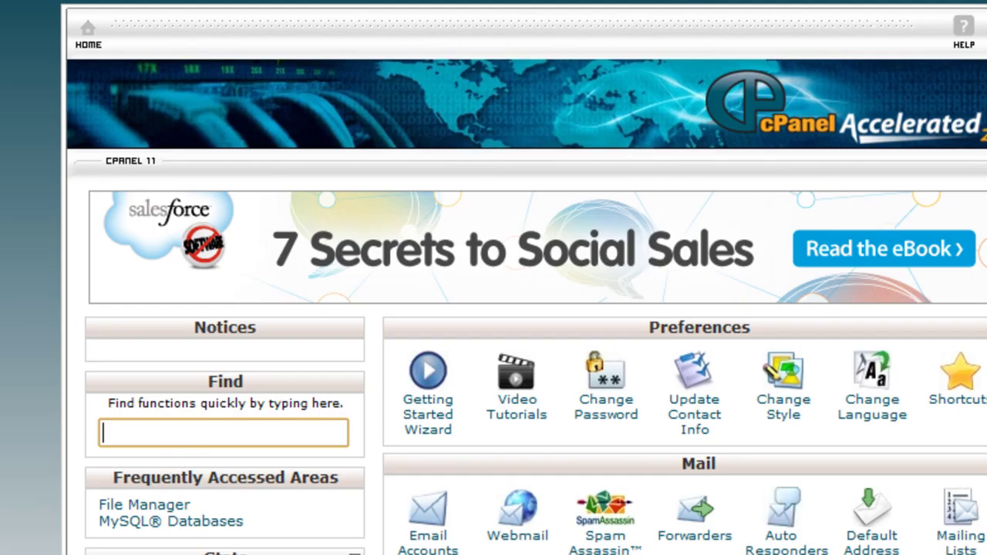
{"action": "scroll", "coordinate": [525, 309], "scroll_direction": "down", "scroll_amount": 3}
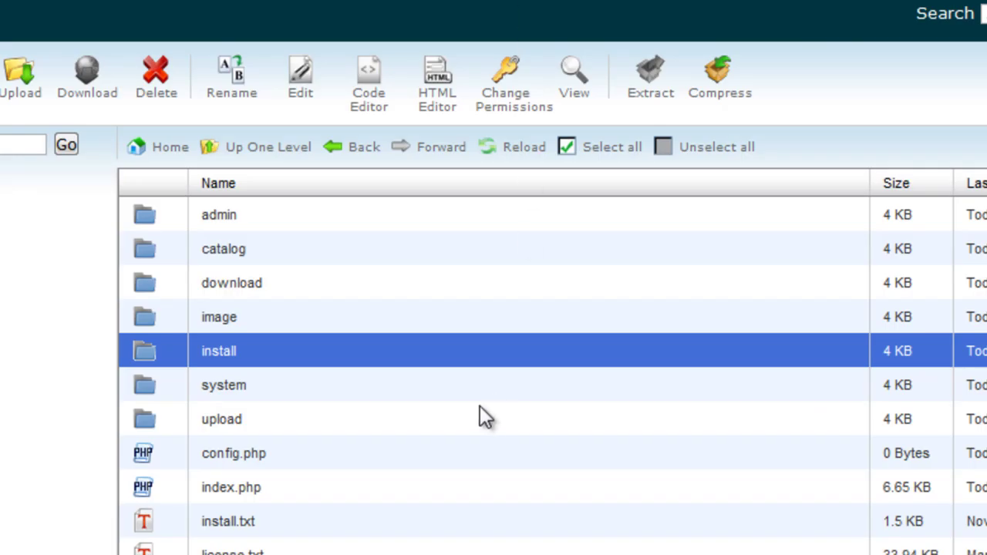
{"action": "left_click", "coordinate": [165, 96]}
{"action": "left_click", "coordinate": [761, 481]}
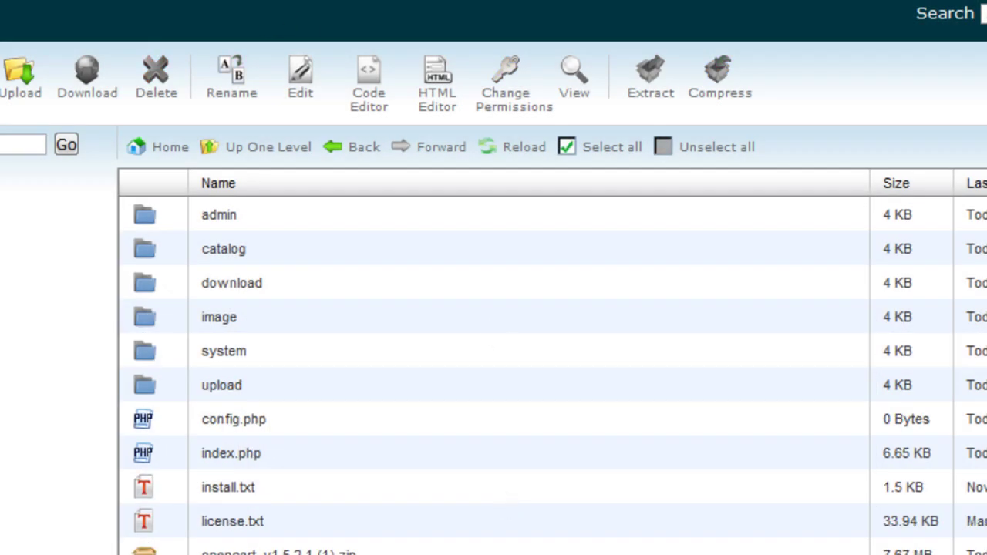
{"action": "left_click", "coordinate": [202, 1]}
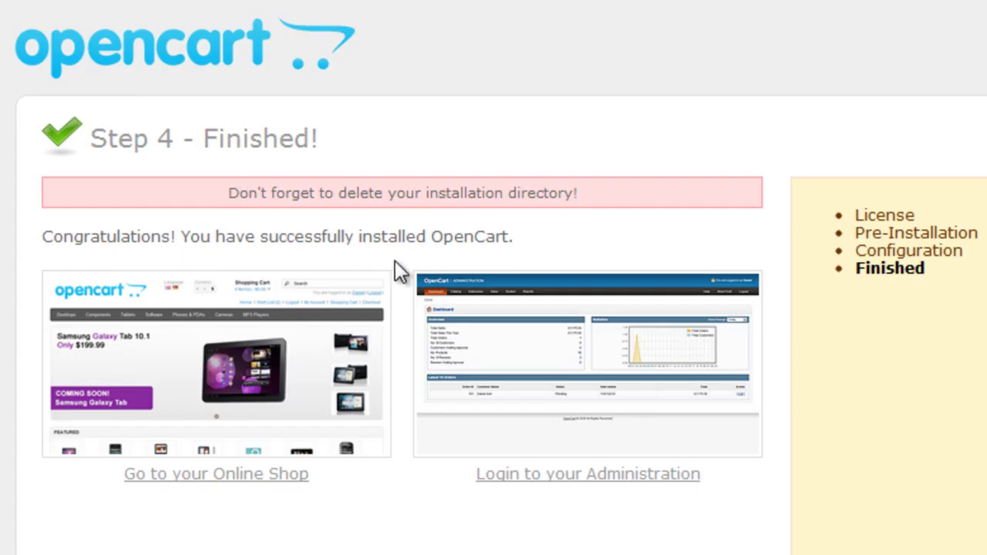